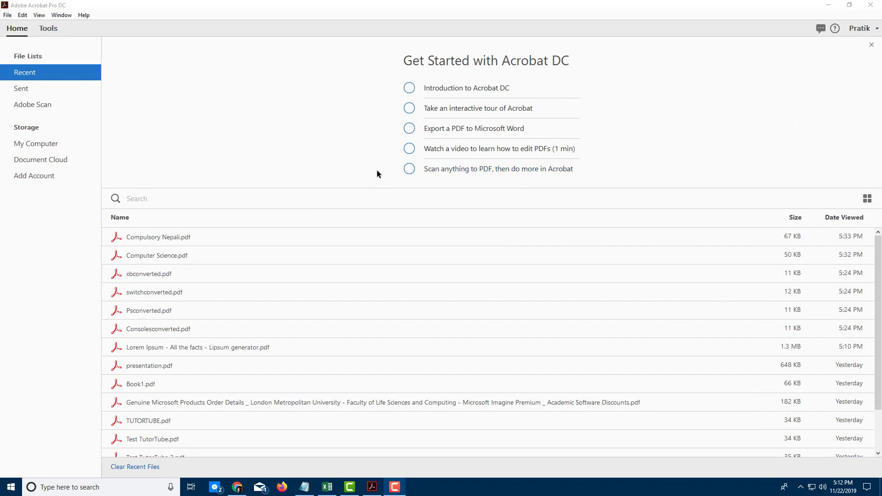
- Focus the Acrobat Home screen and open the File menu
click(311, 144)
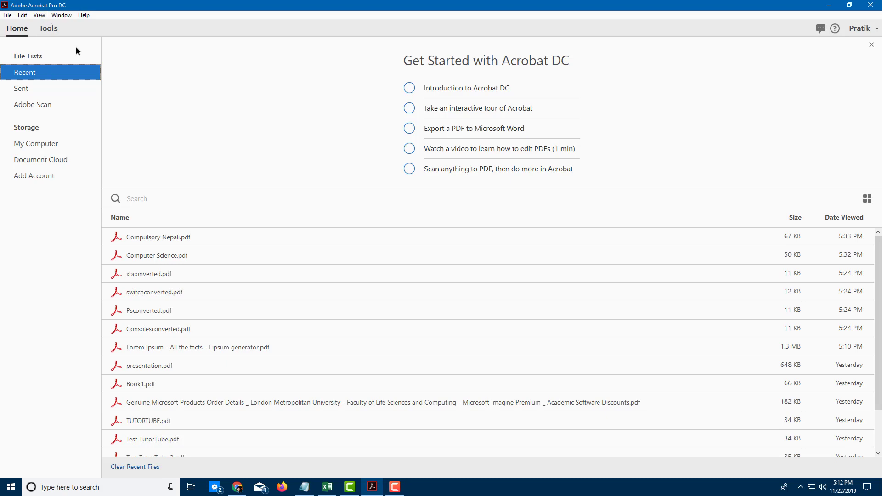
click(9, 16)
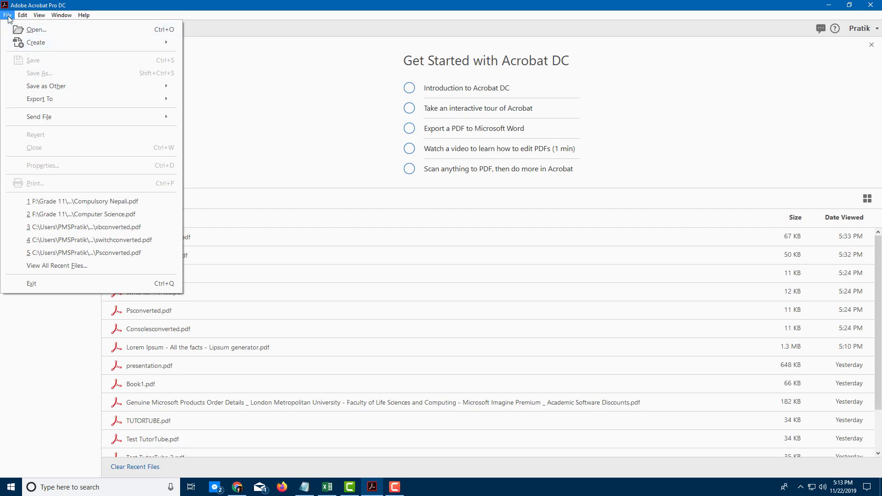
- Create a PDF from the Desktop JPG F921G4IUX58MRB.LARGE_ with Create > PDF from File
mouse_move(81, 46)
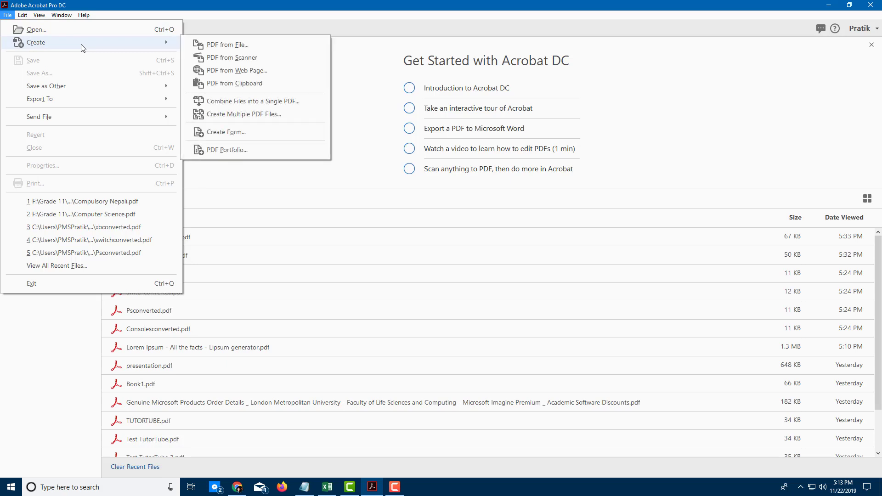
click(239, 49)
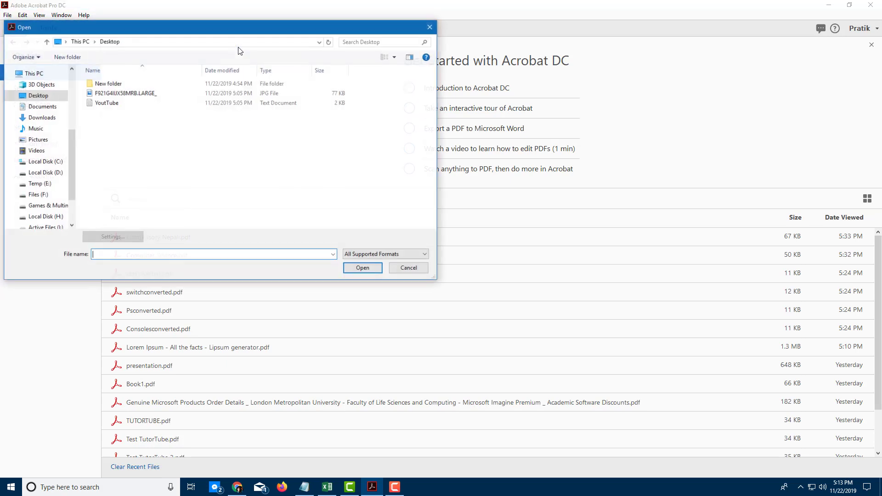
click(127, 94)
click(363, 268)
- View the whole receipt PDF and show the Tools pane beside it
scroll(363, 249, down, 1)
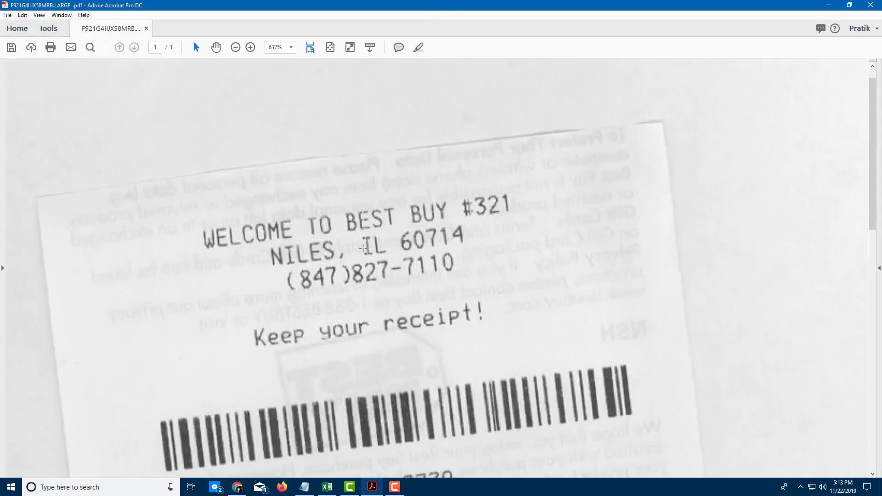
scroll(363, 249, down, 6)
scroll(362, 248, down, 6)
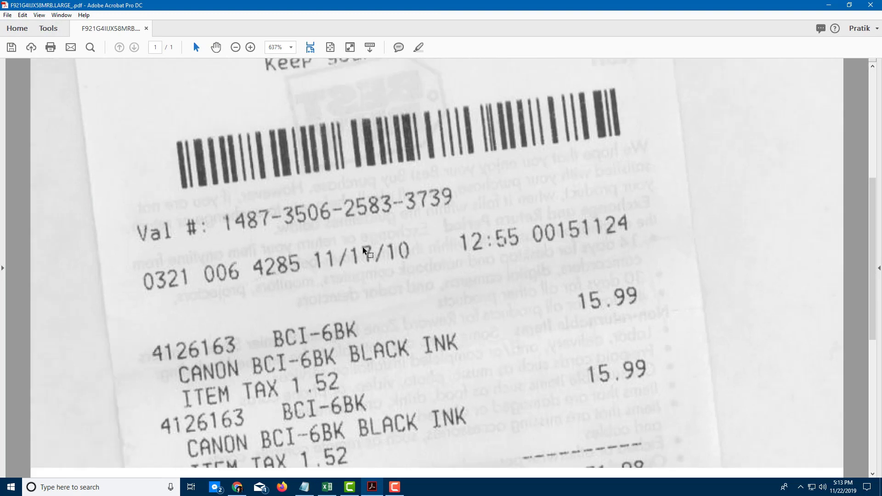
scroll(363, 247, up, 3)
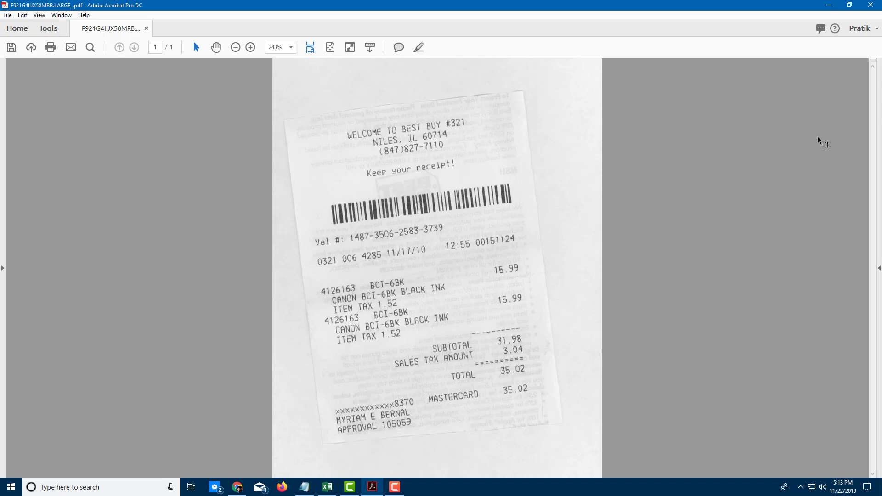
click(879, 121)
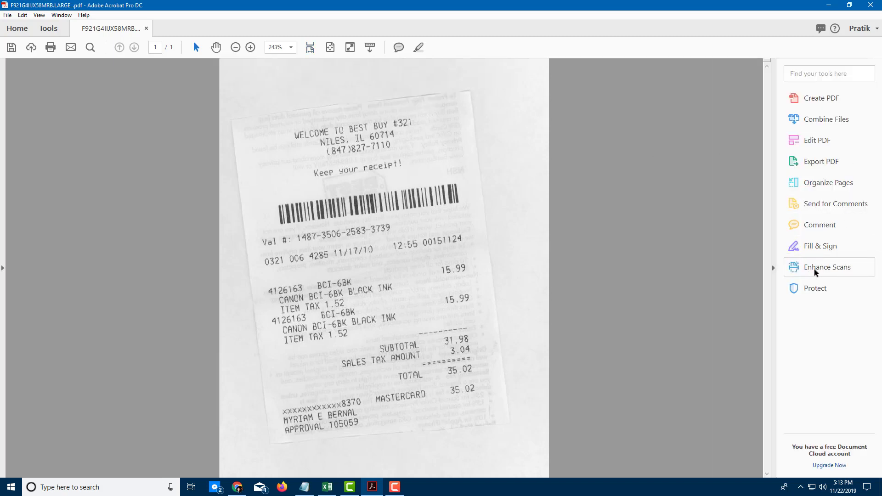
- Check the Tools tab, return to the receipt, and open Enhance Scans
click(50, 29)
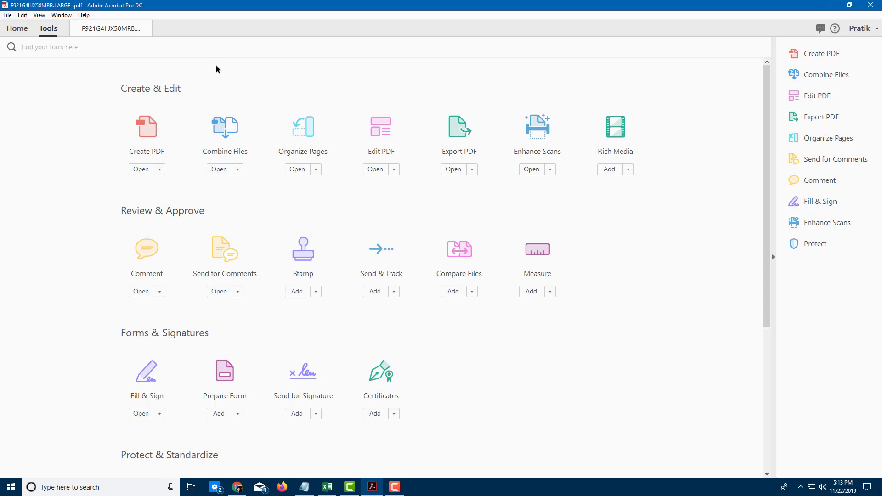
click(111, 34)
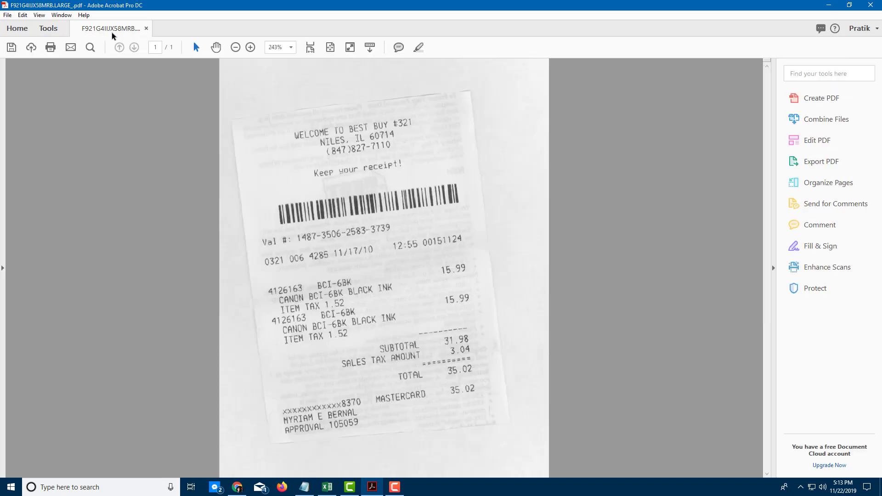
click(825, 269)
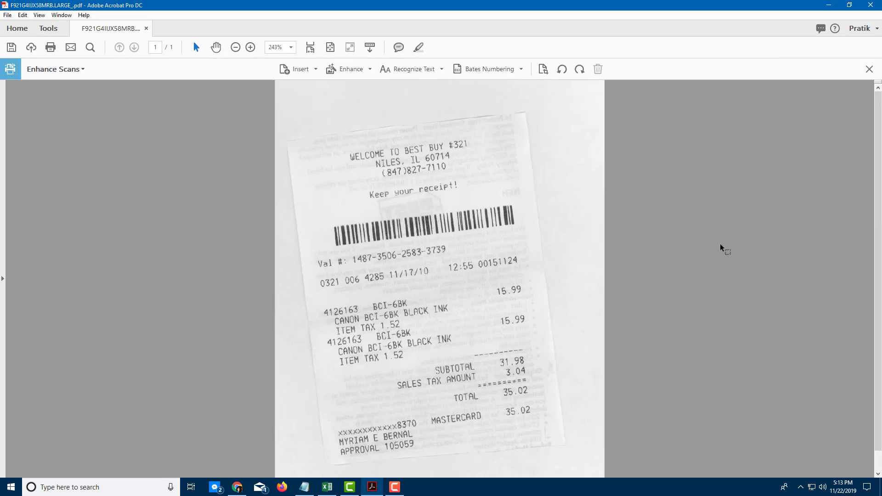
- Enhance the page as a Scanned Document and show the Recognize Text choices
click(369, 70)
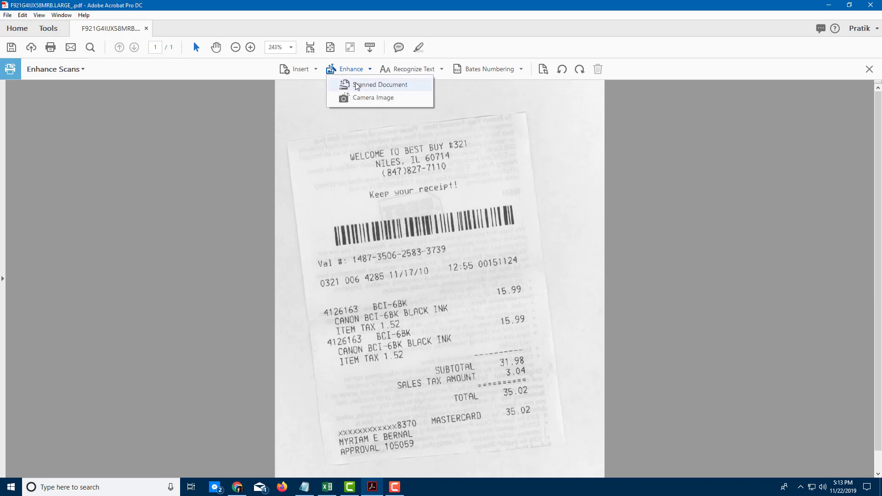
click(358, 87)
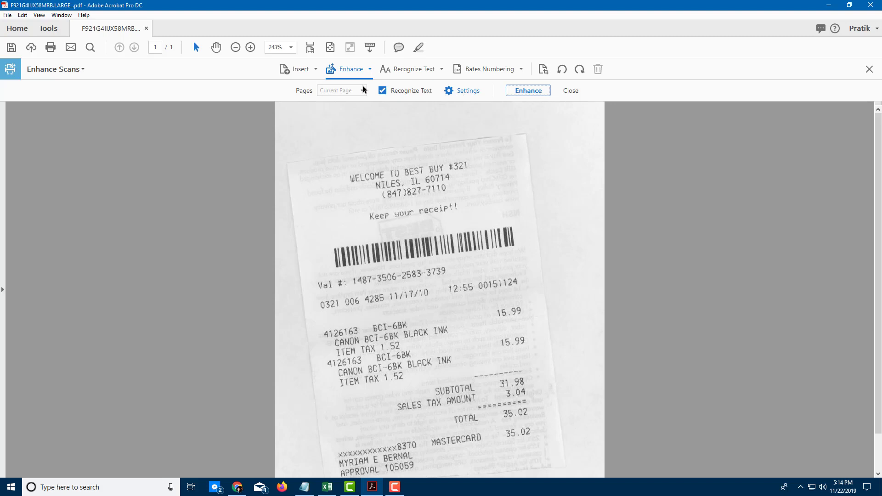
click(442, 70)
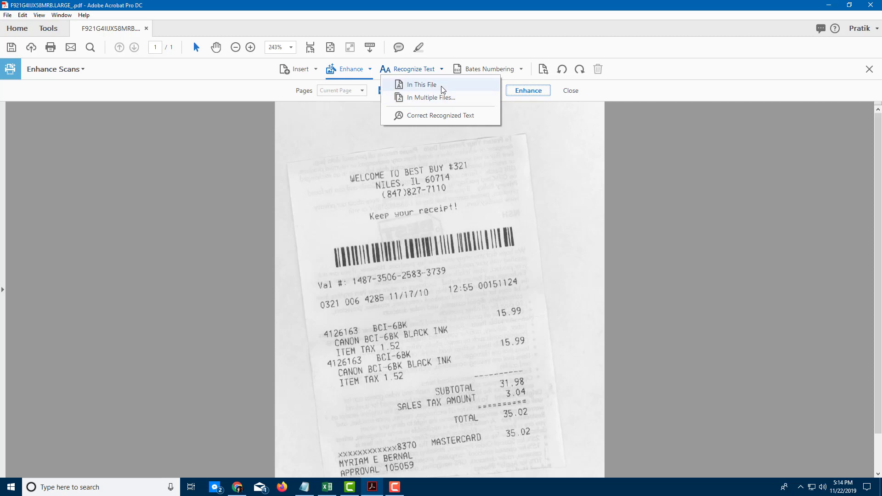
- Recognize text in this file with English (US) language, opening its Settings
click(428, 87)
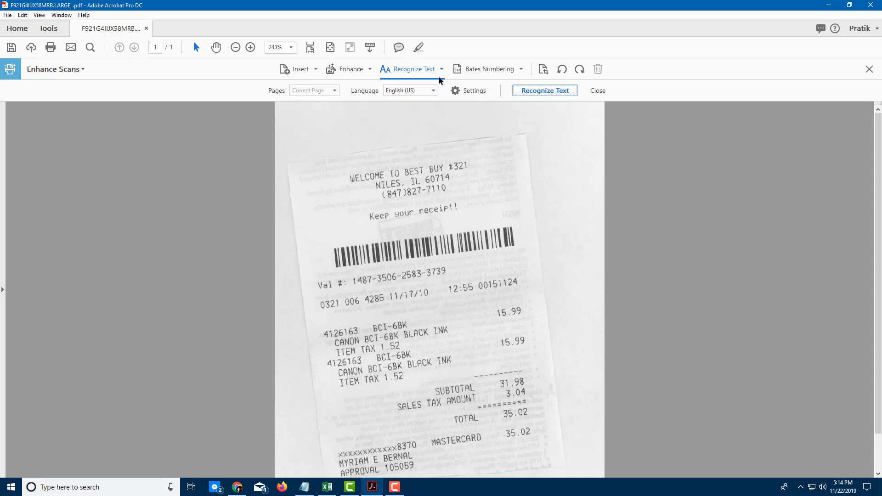
click(431, 91)
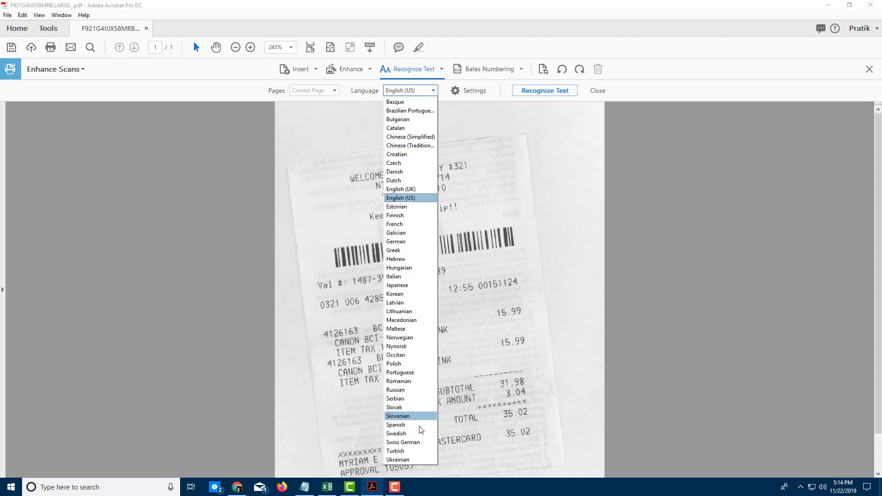
click(417, 199)
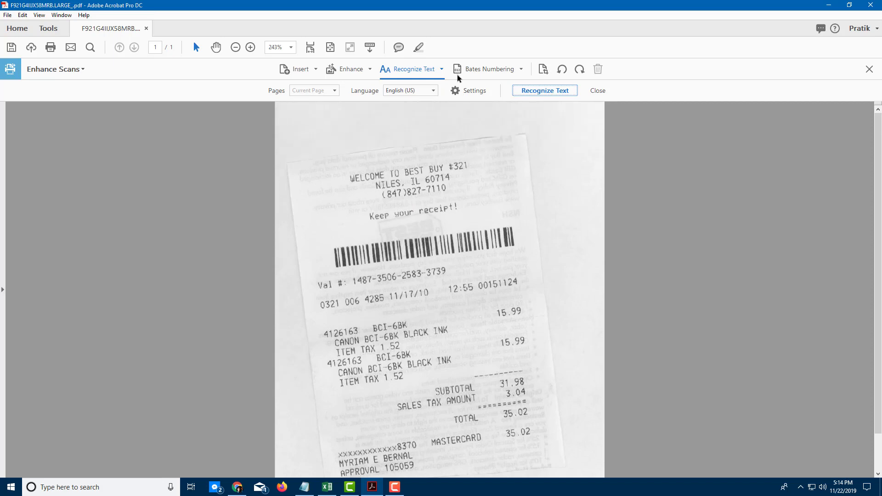
click(475, 91)
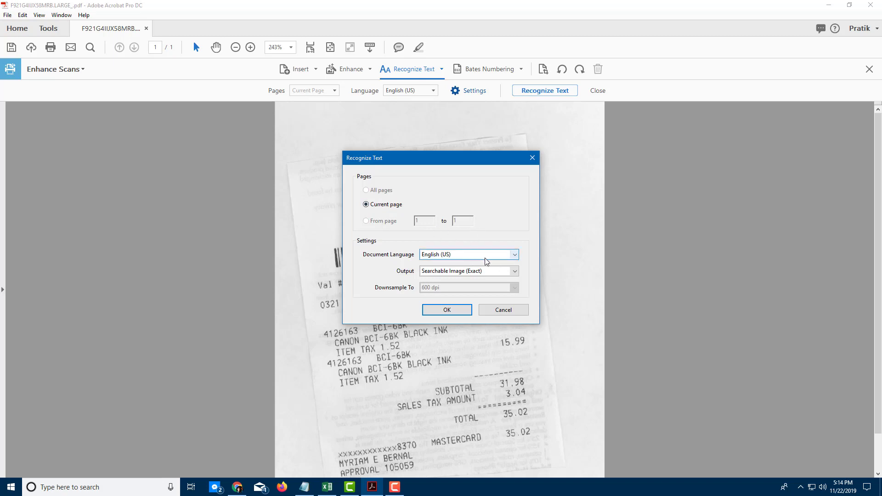
- Set the OCR output to Searchable Image, confirm, and run text recognition on the receipt
click(472, 273)
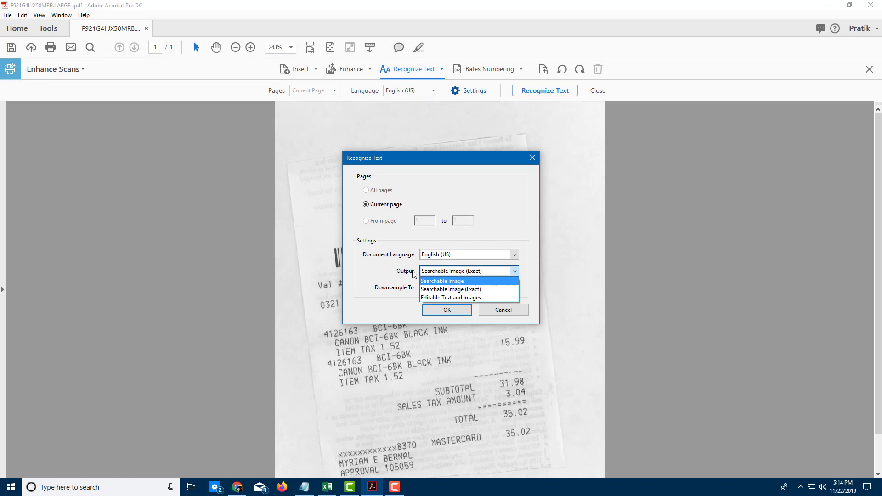
click(435, 282)
click(441, 273)
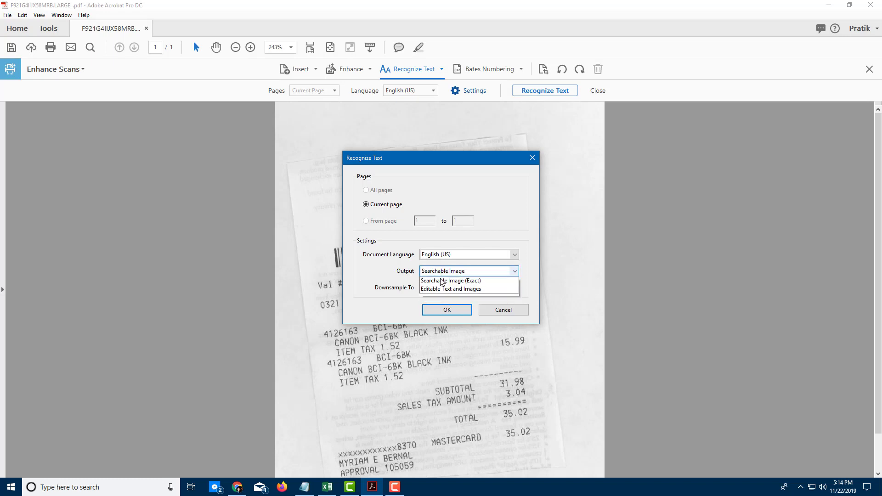
click(451, 288)
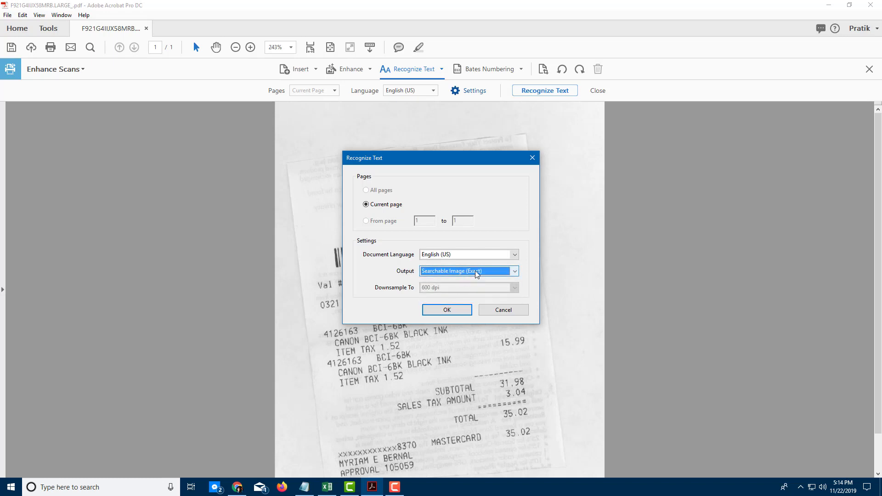
click(477, 272)
click(455, 297)
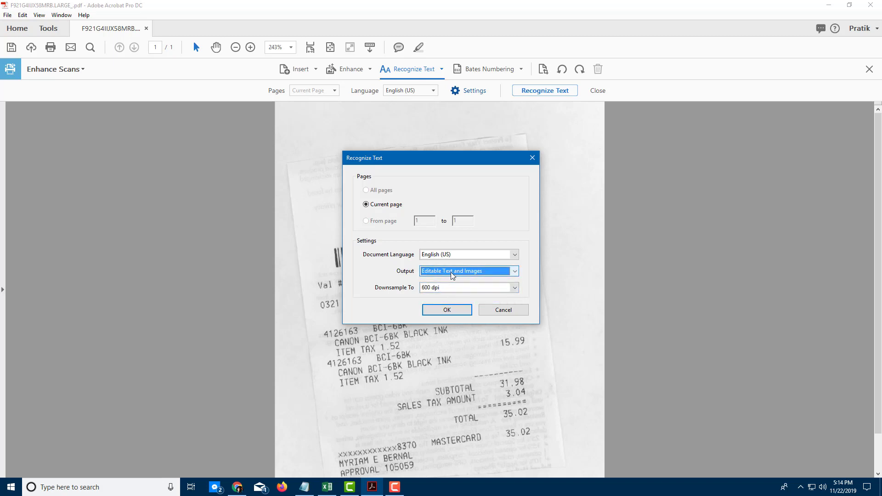
click(452, 275)
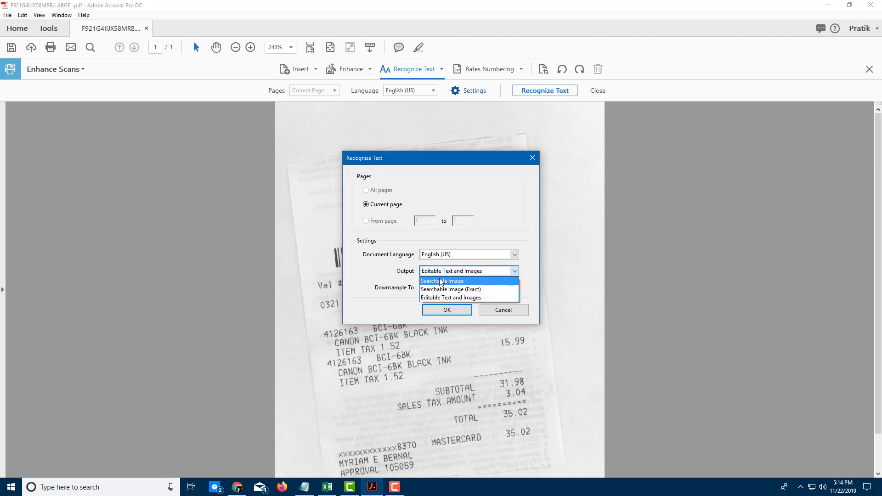
click(450, 282)
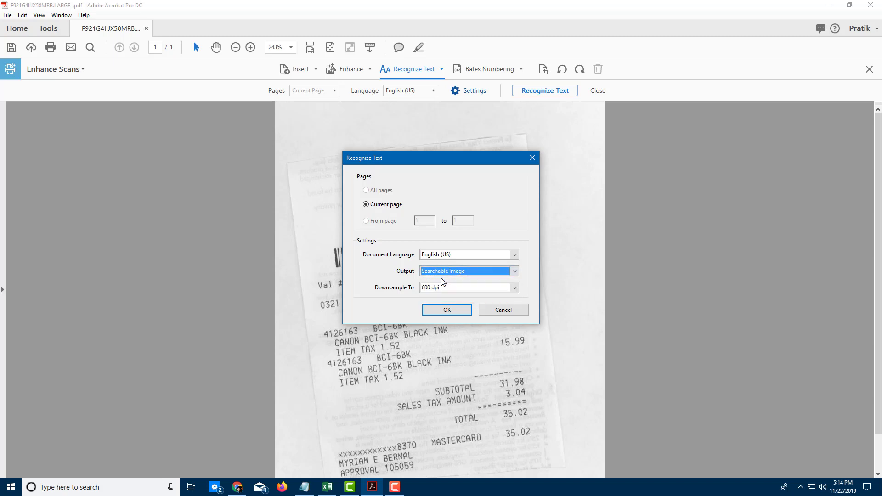
click(460, 311)
click(545, 90)
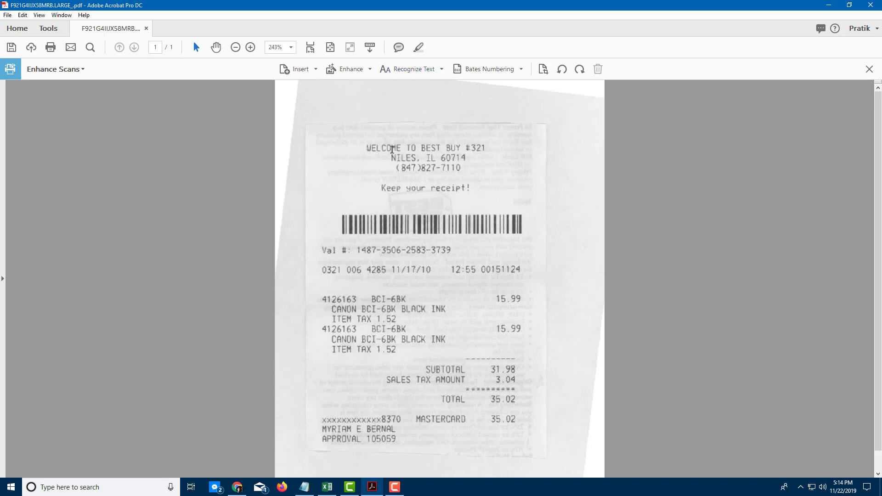
- Select the recognized item code BCI-6BK to verify the OCR, then deselect it
scroll(406, 252, down, 1)
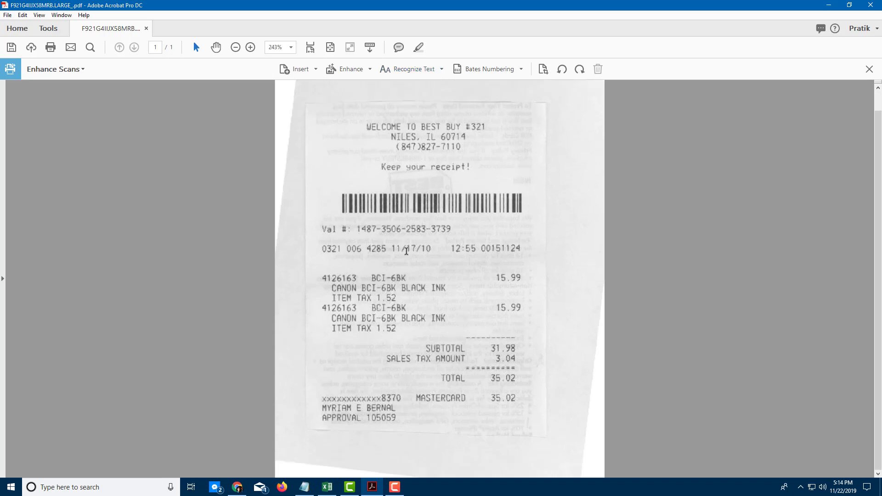
scroll(406, 250, up, 4)
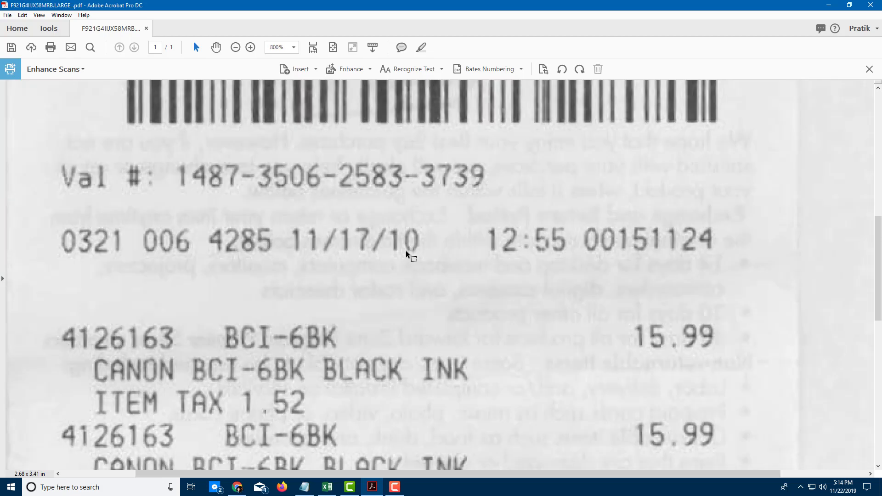
scroll(379, 265, up, 1)
scroll(380, 266, down, 1)
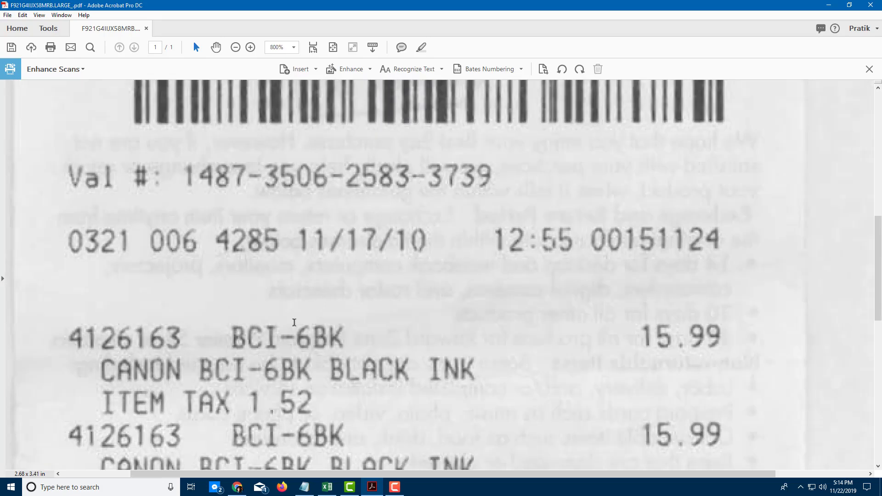
drag(228, 334, 335, 337)
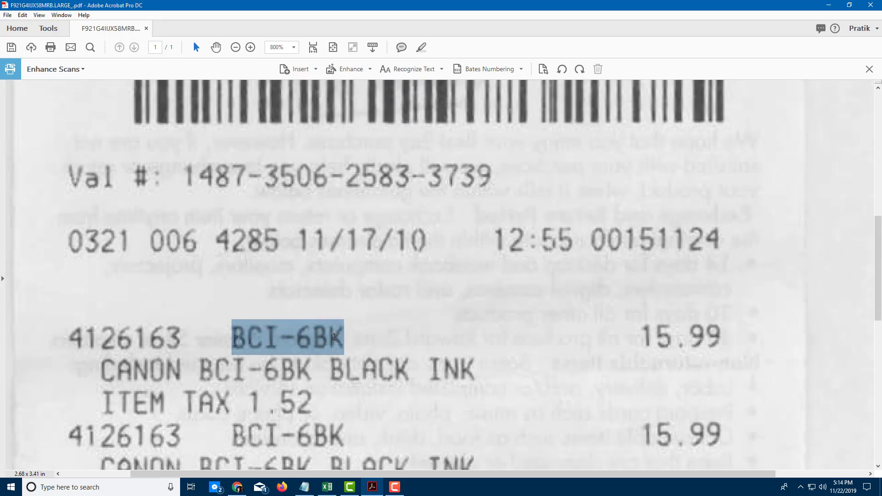
click(327, 359)
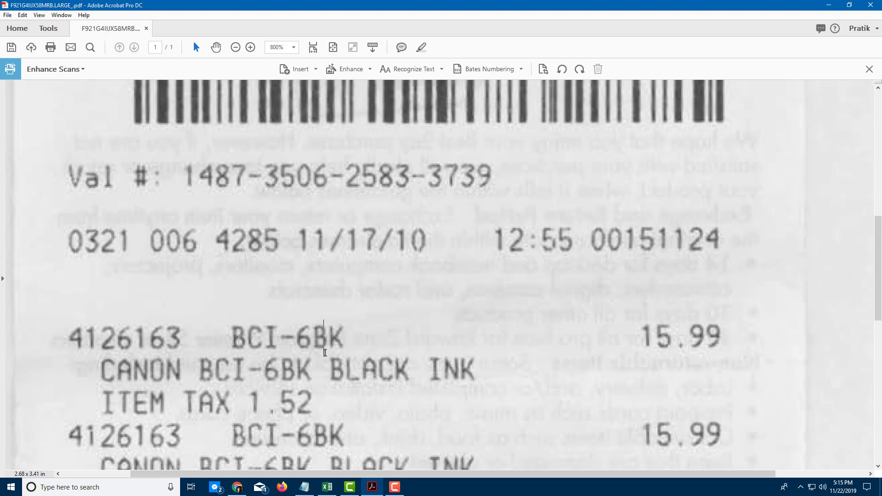
key(ctrl+f)
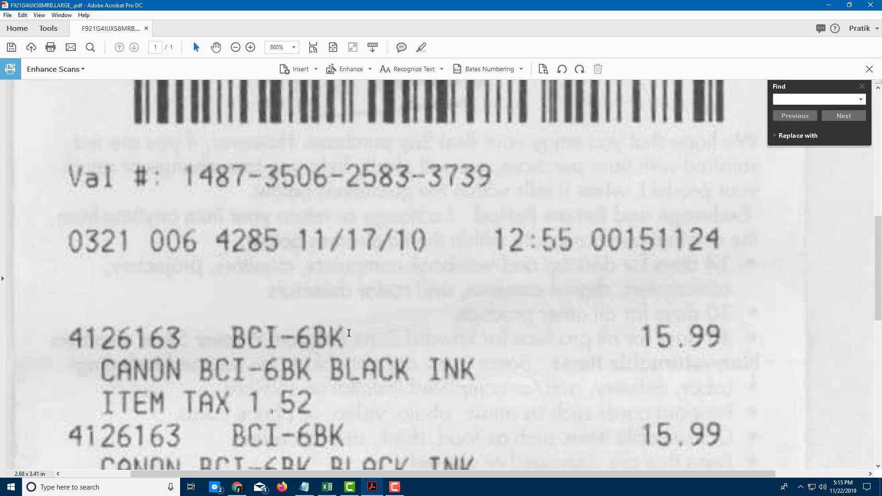
- Search the receipt for 'canon' and close the Find box
text(canon)
key(Return)
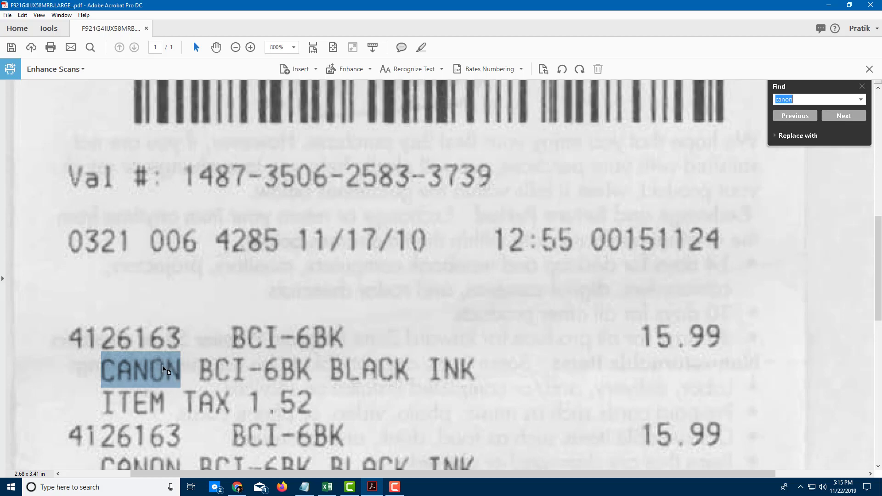
scroll(345, 220, down, 3)
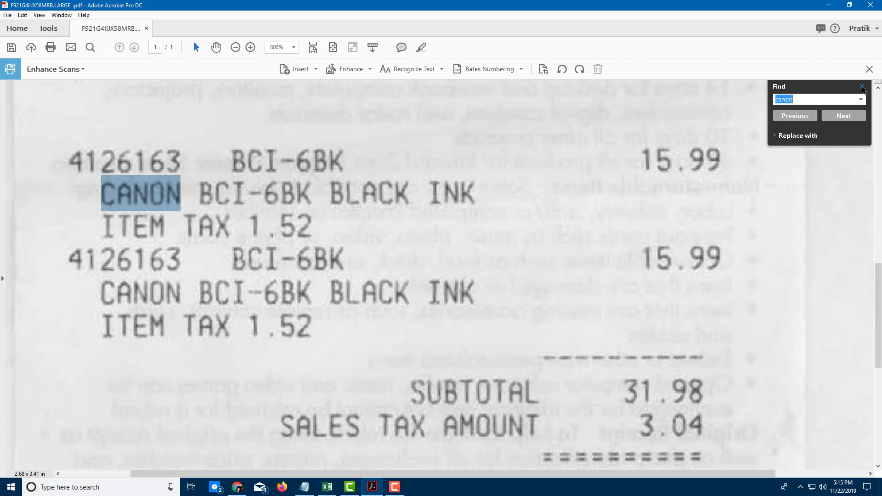
click(863, 86)
scroll(266, 248, up, 3)
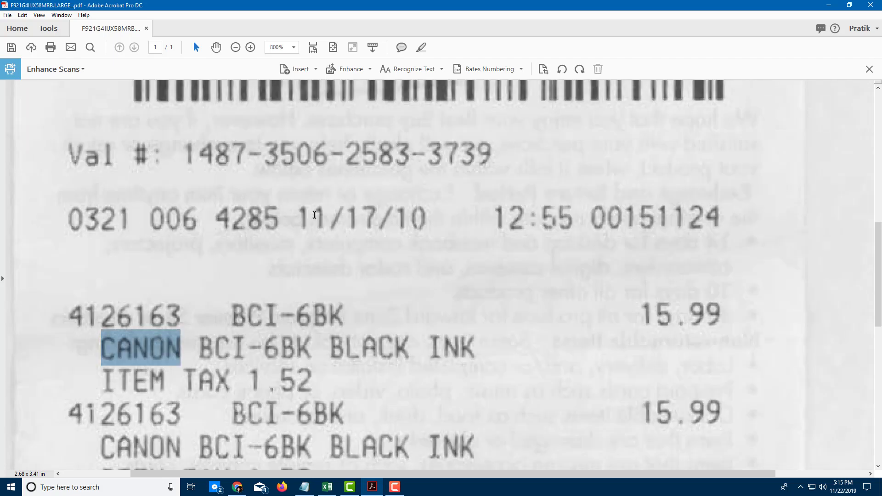
scroll(315, 214, down, 3)
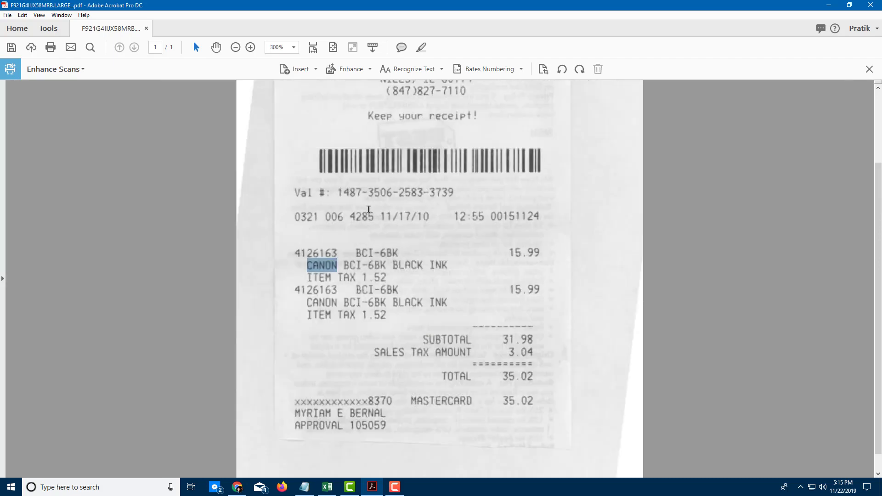
scroll(374, 197, up, 2)
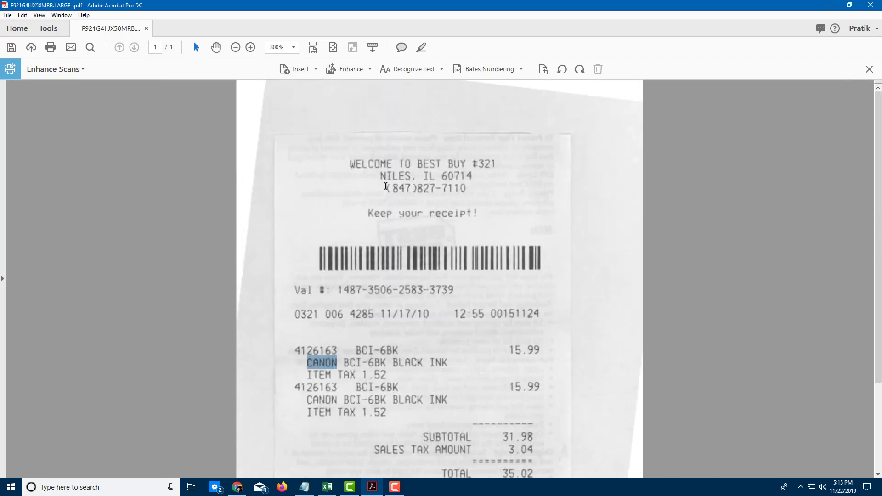
- Select the word WELCOME to test recognition, then clear it and review the page
double_click(363, 163)
click(415, 182)
scroll(411, 198, down, 3)
scroll(407, 221, up, 3)
scroll(402, 238, down, 1)
scroll(402, 238, up, 3)
scroll(402, 238, down, 5)
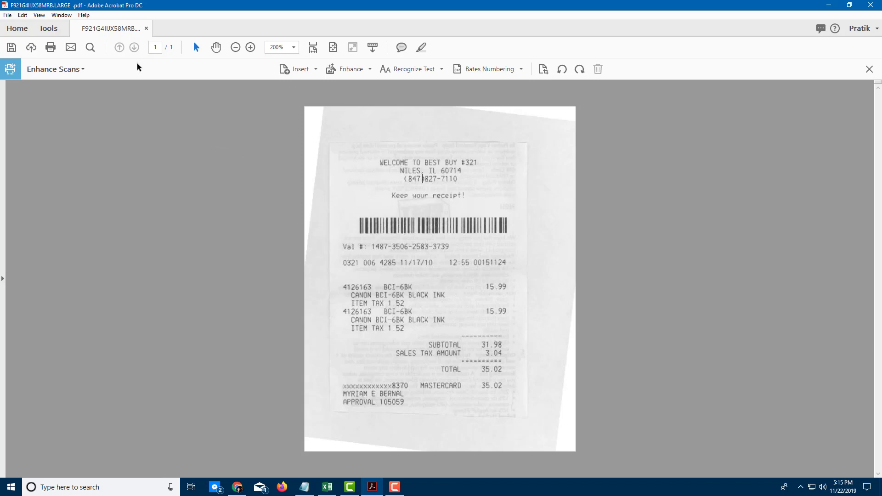
- From Home, create a second PDF from the original tilted receipt image
click(21, 28)
click(7, 14)
mouse_move(52, 44)
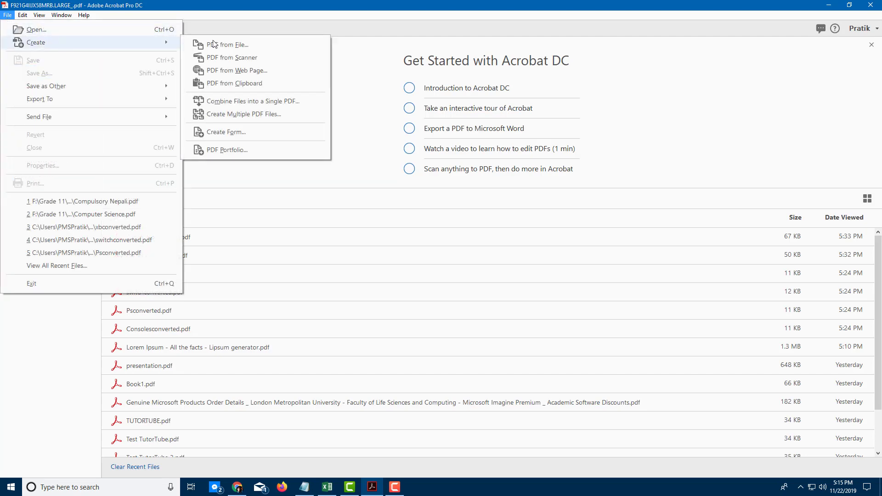
click(237, 45)
double_click(112, 87)
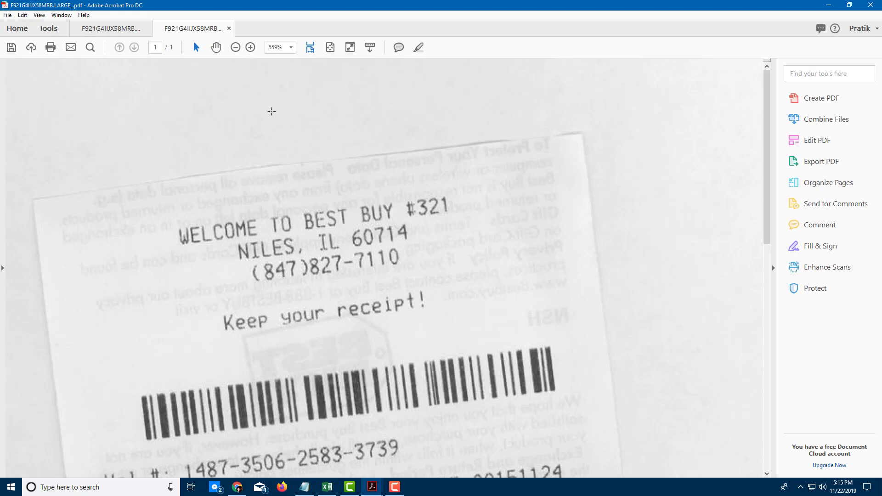
scroll(315, 186, down, 3)
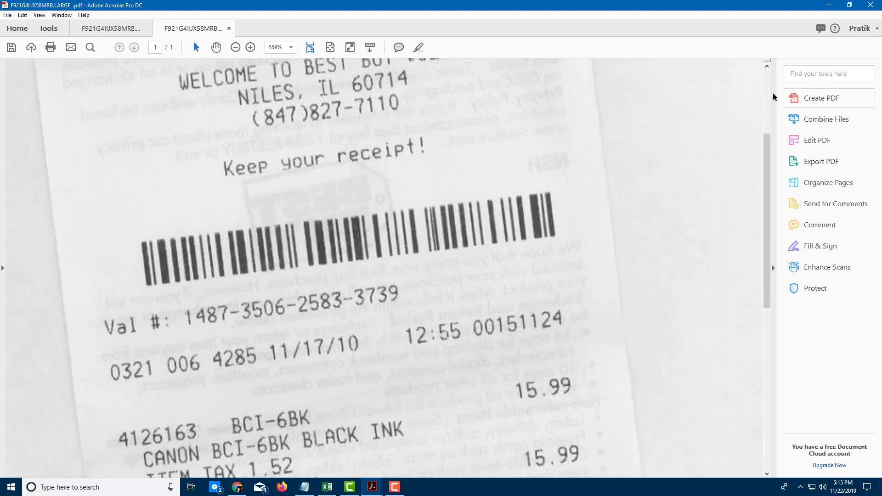
- Enhance the new receipt page as a scanned document
click(814, 270)
scroll(439, 166, down, 5)
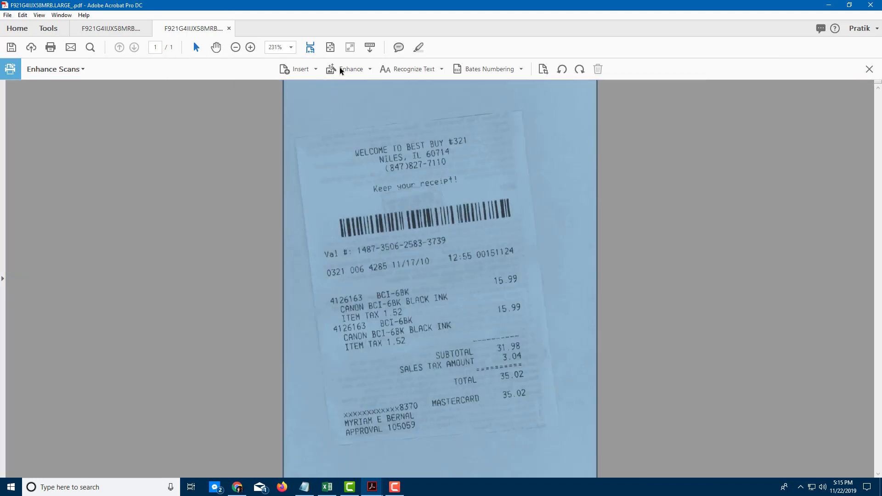
click(359, 68)
click(380, 88)
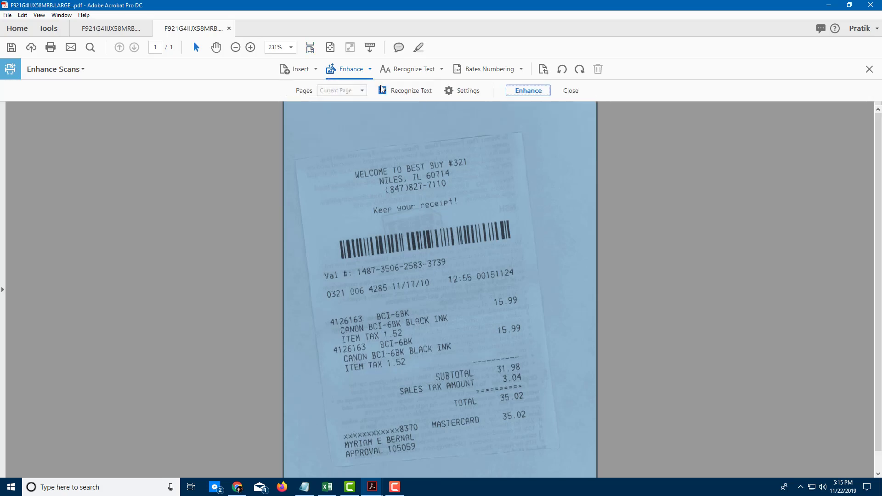
- Set text recognition for this file to Searchable Image (Exact) output
click(441, 69)
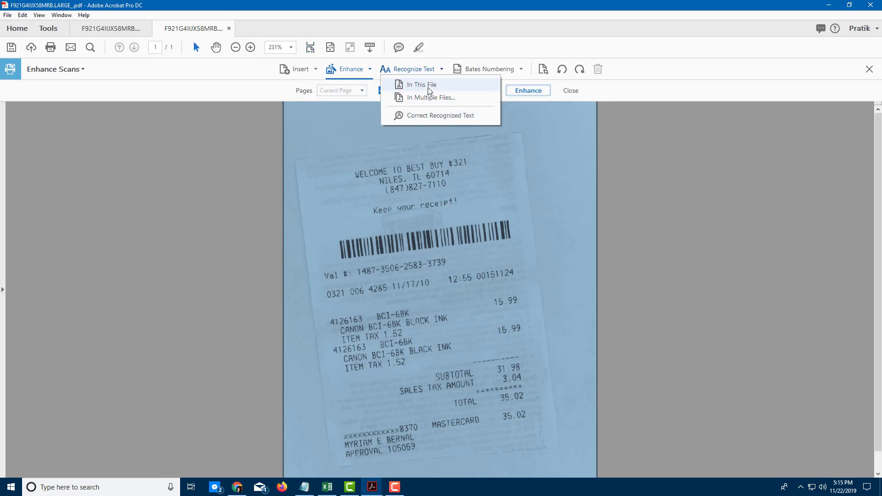
click(427, 86)
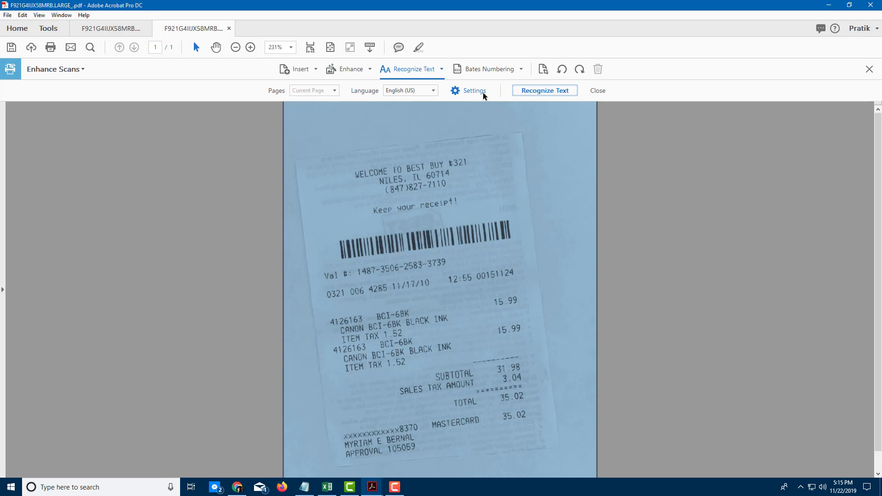
click(481, 92)
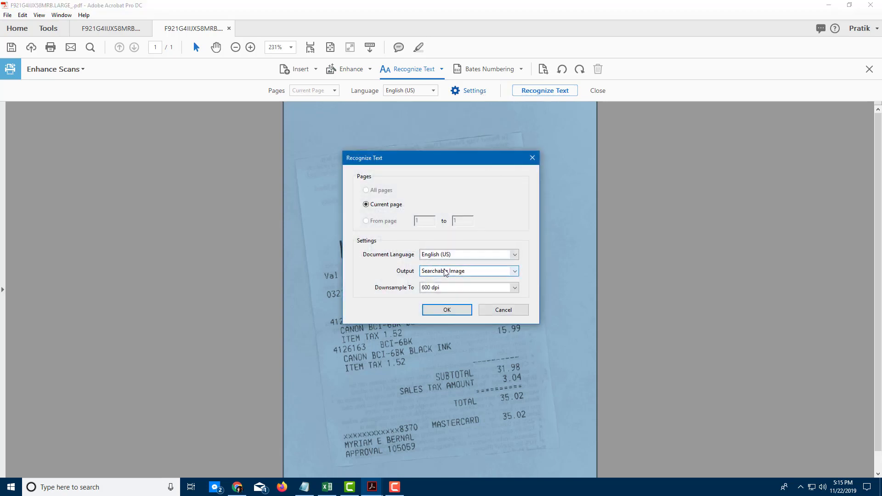
click(473, 271)
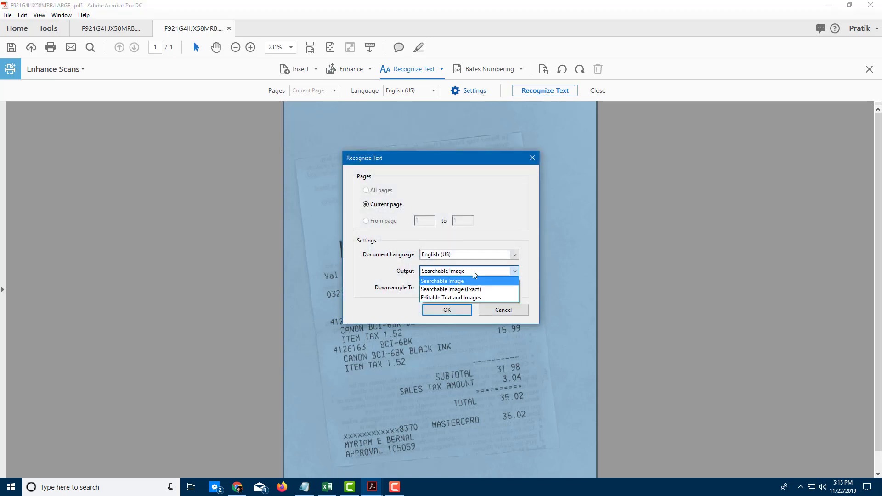
click(458, 290)
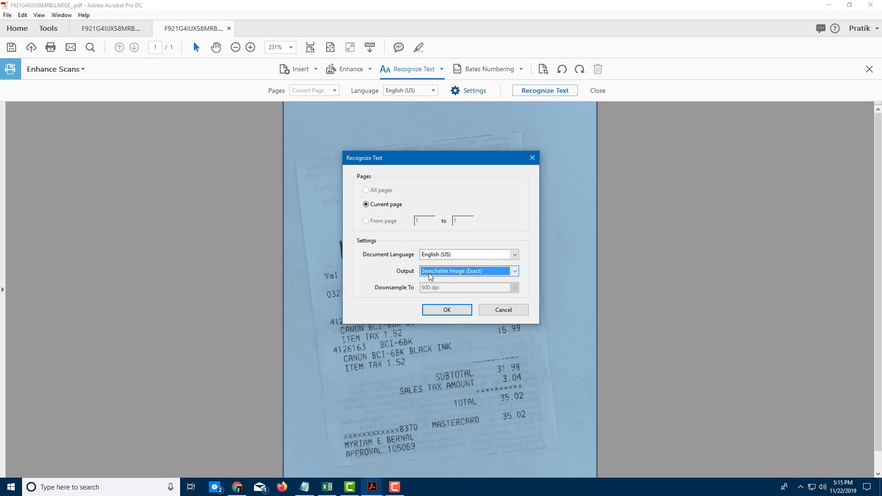
click(447, 310)
- Run text recognition on the new receipt document, leaving the scan tilted
click(115, 27)
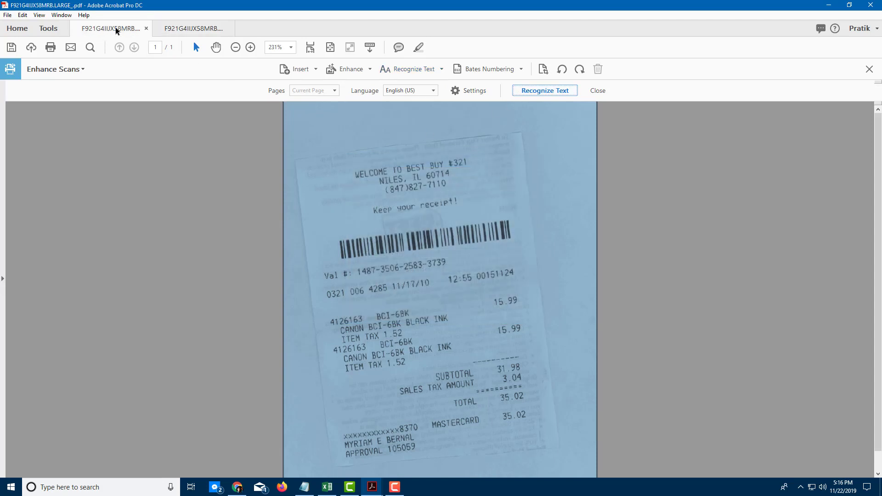
click(193, 29)
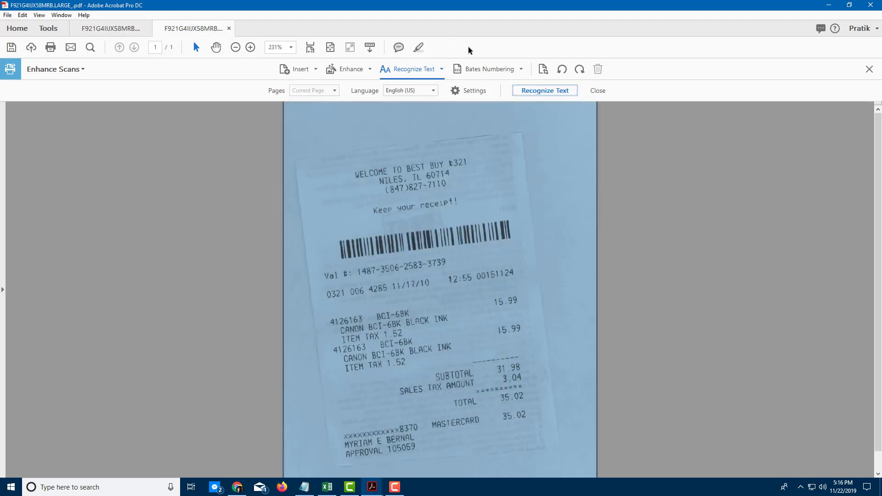
click(536, 90)
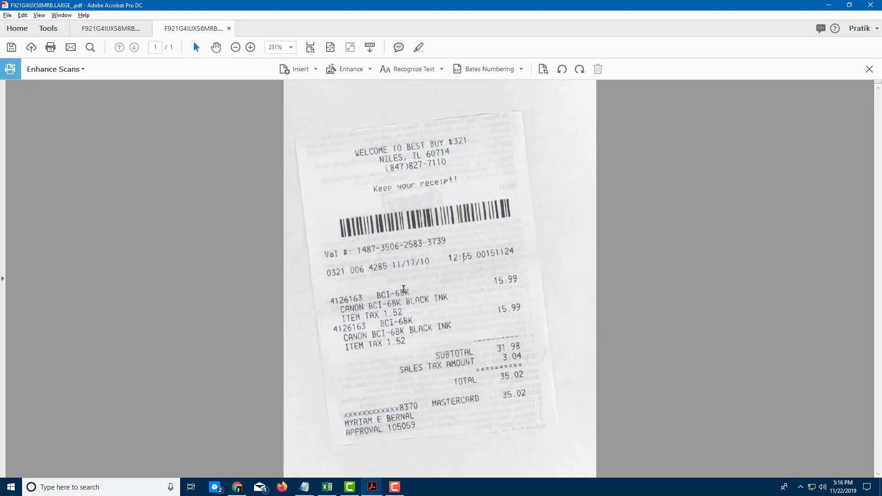
key(alt)
- Zoom the receipt in to 600%
click(251, 47)
click(250, 47)
scroll(278, 84, down, 3)
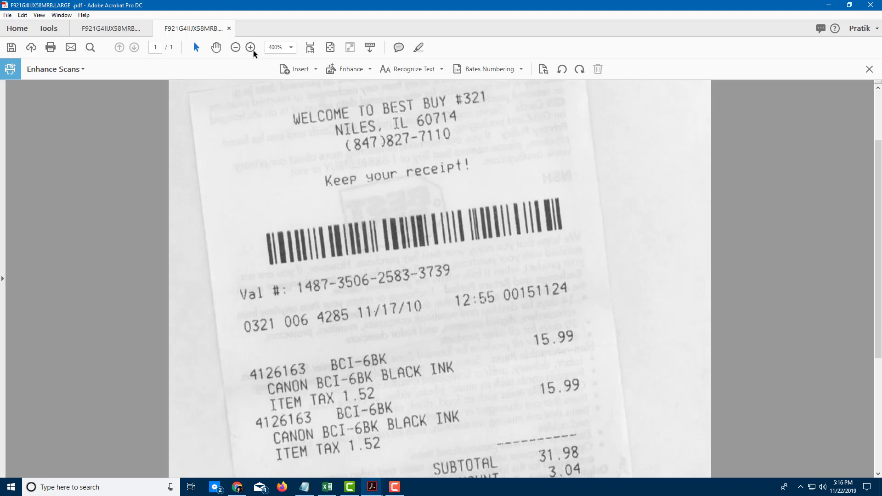
click(250, 47)
scroll(345, 227, down, 1)
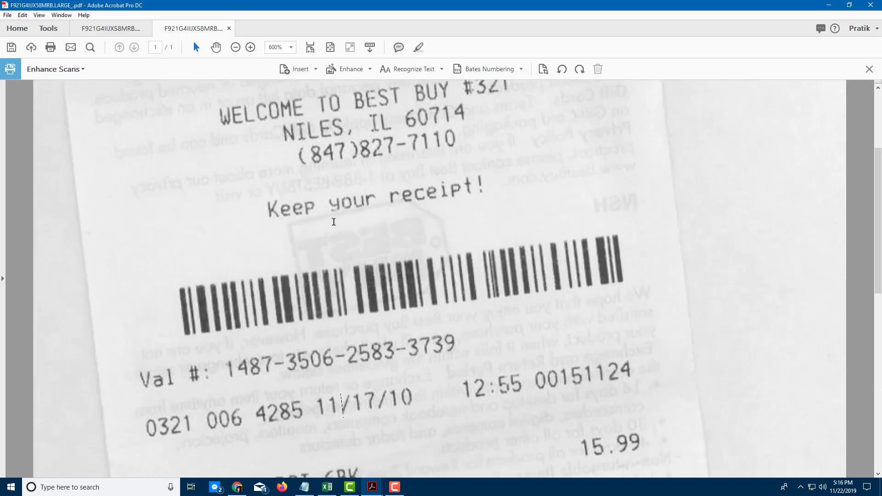
- Select 'Keep your receipt' and part of the Val # number as recognized text
drag(282, 210, 425, 188)
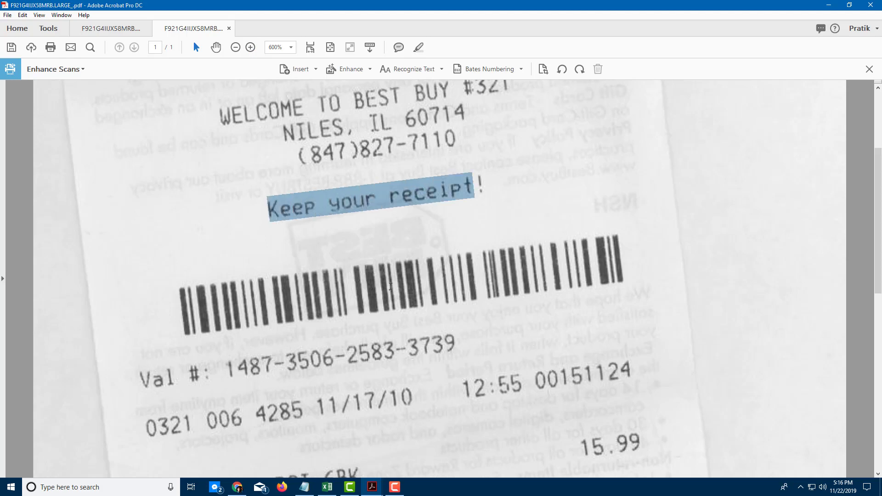
drag(278, 360, 397, 346)
scroll(373, 357, down, 2)
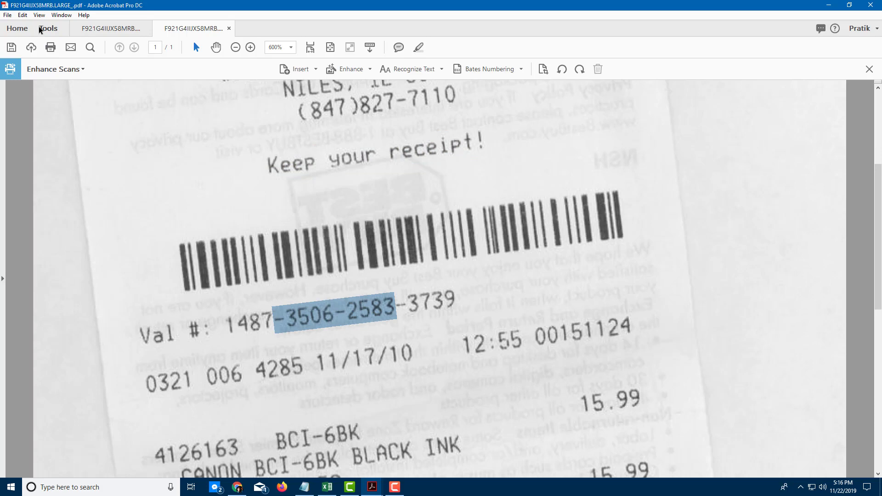
click(8, 15)
- Create a third PDF from the receipt JPG and select the whole scanned page
mouse_move(28, 41)
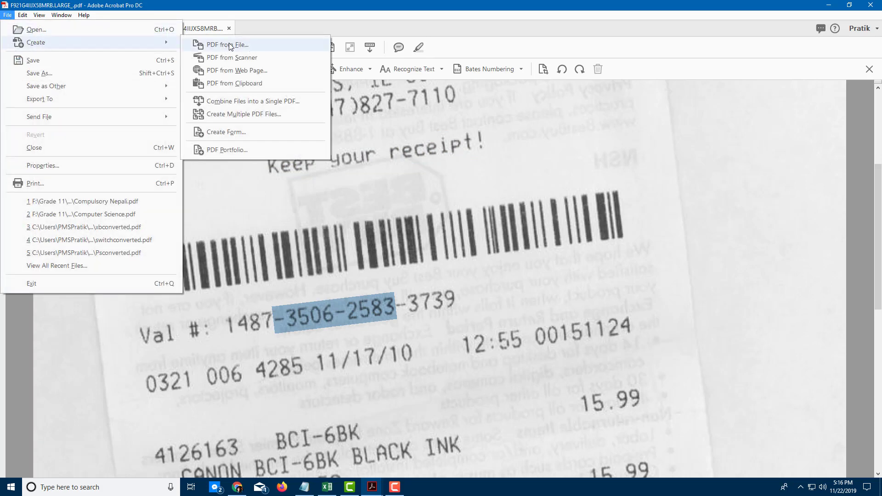
click(236, 45)
double_click(121, 93)
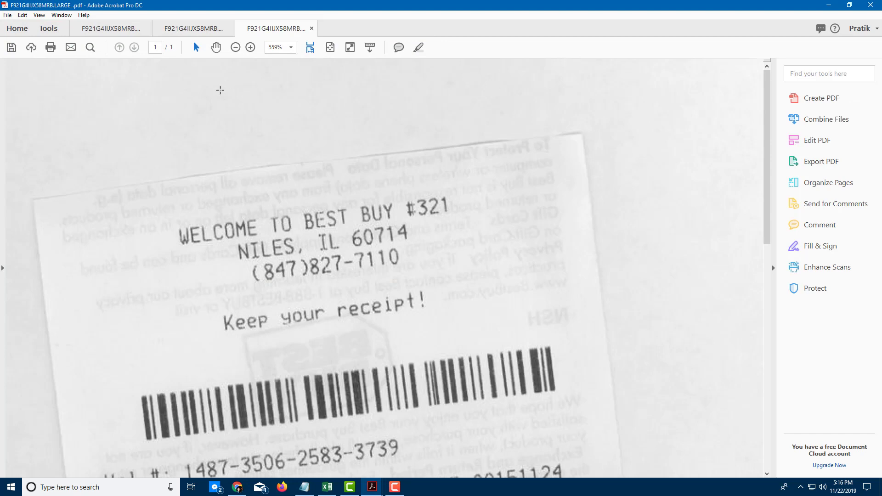
click(258, 83)
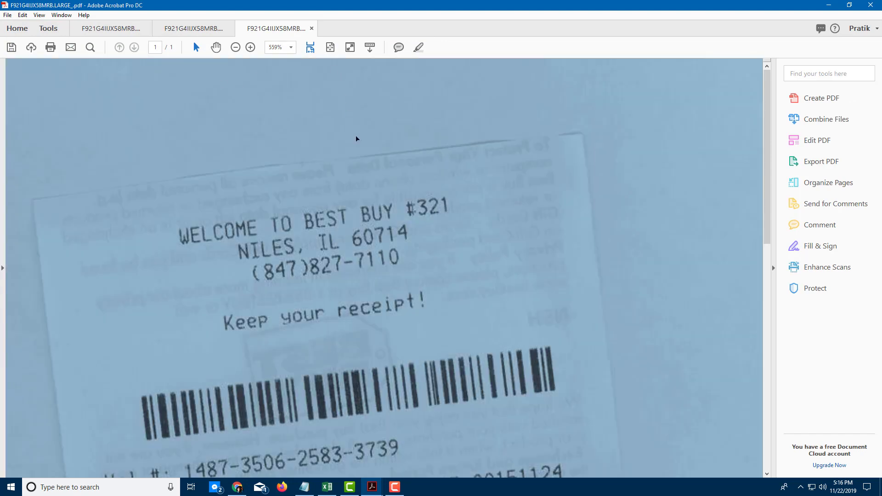
scroll(355, 135, down, 3)
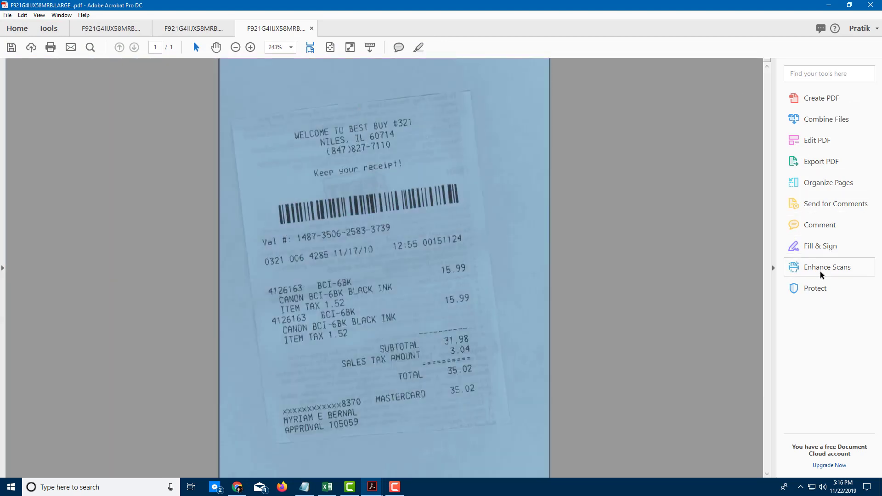
- Enhance the third receipt copy as a scanned document
click(823, 266)
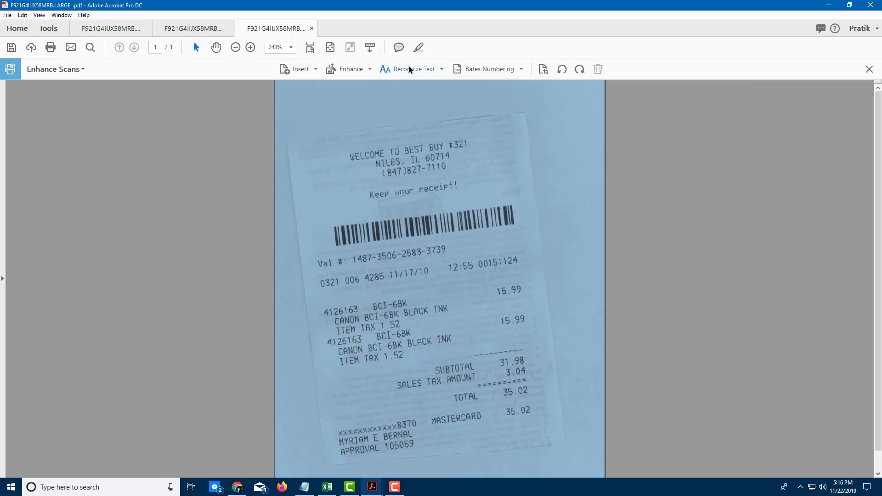
click(357, 71)
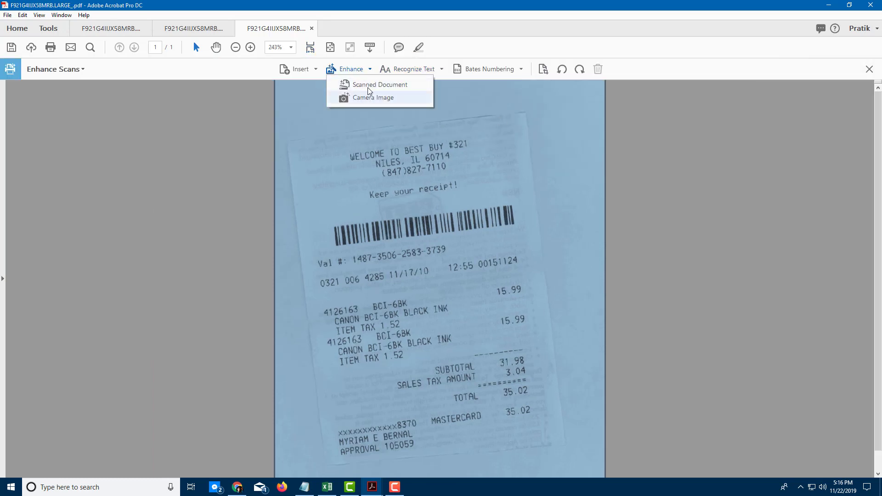
click(370, 87)
- Recognize the receipt's text as Editable Text and Images at 600 dpi
click(423, 66)
click(432, 85)
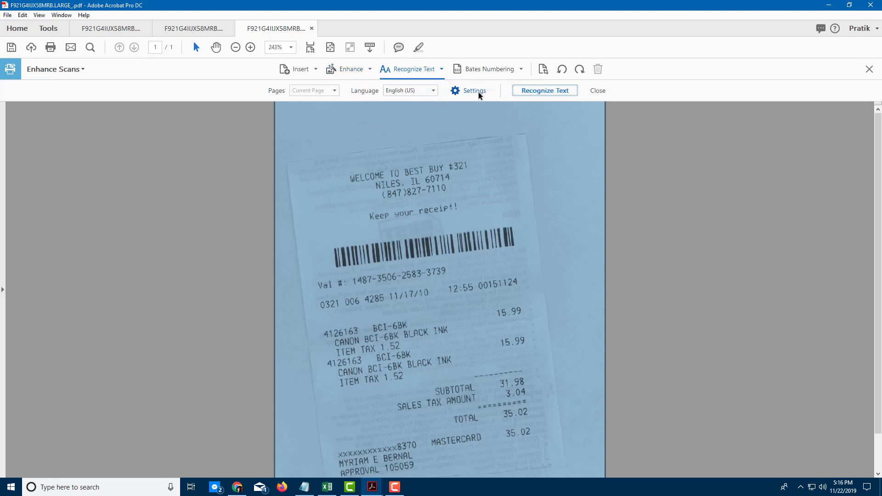
click(478, 92)
click(508, 273)
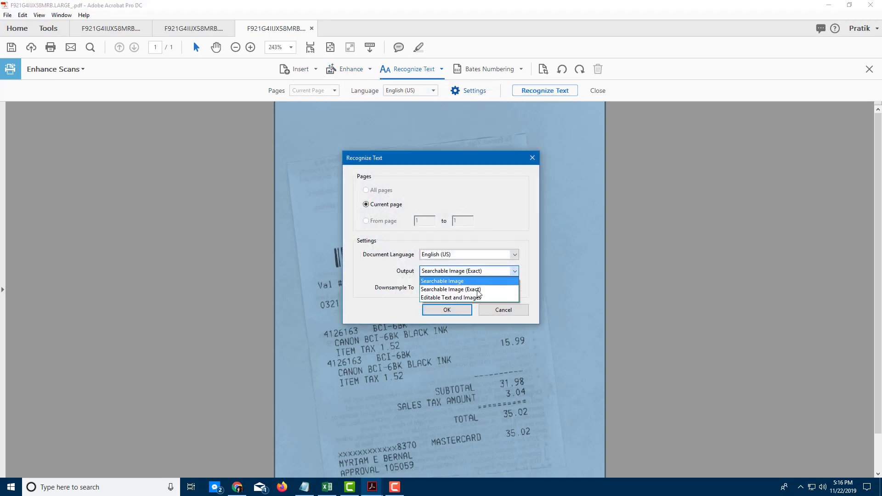
click(457, 298)
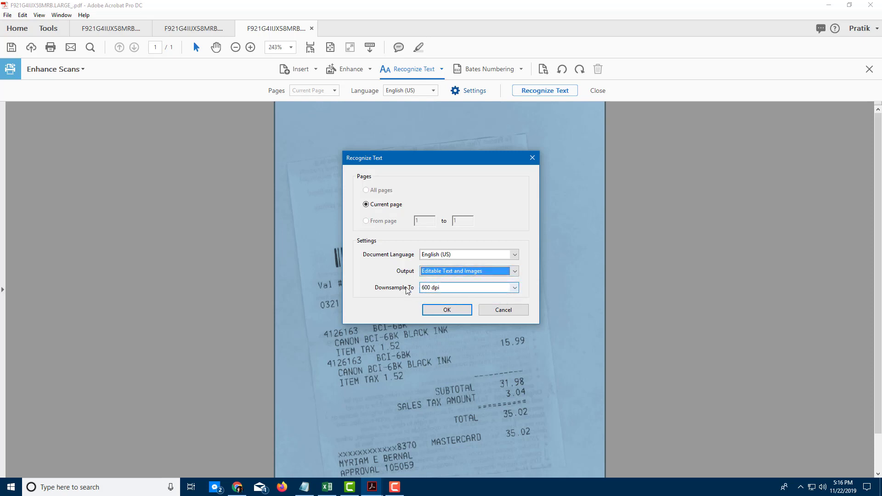
click(471, 288)
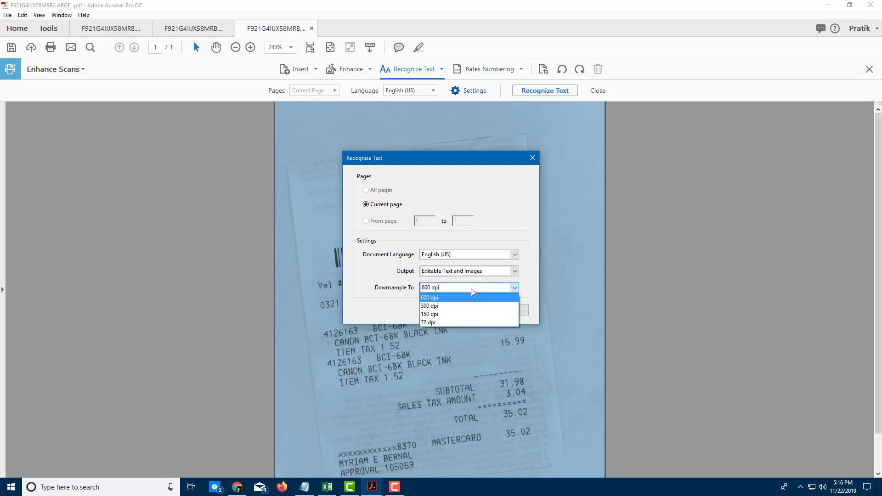
key(Up)
click(457, 298)
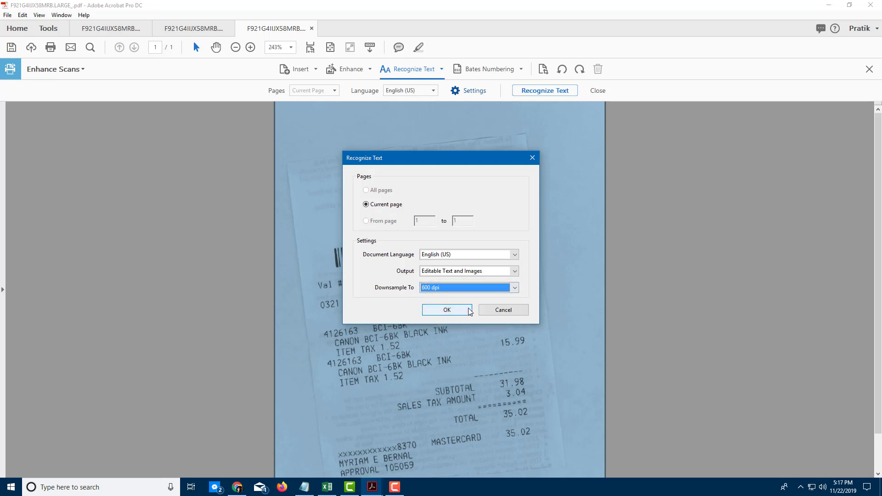
click(455, 312)
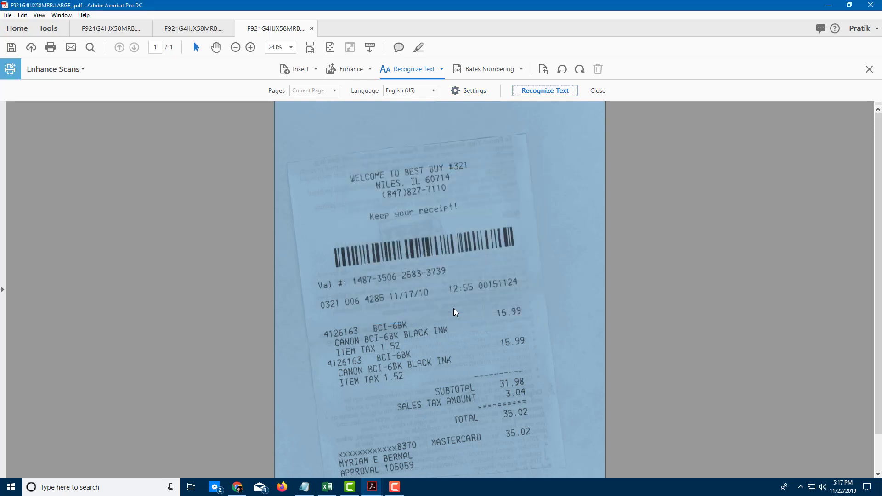
click(530, 89)
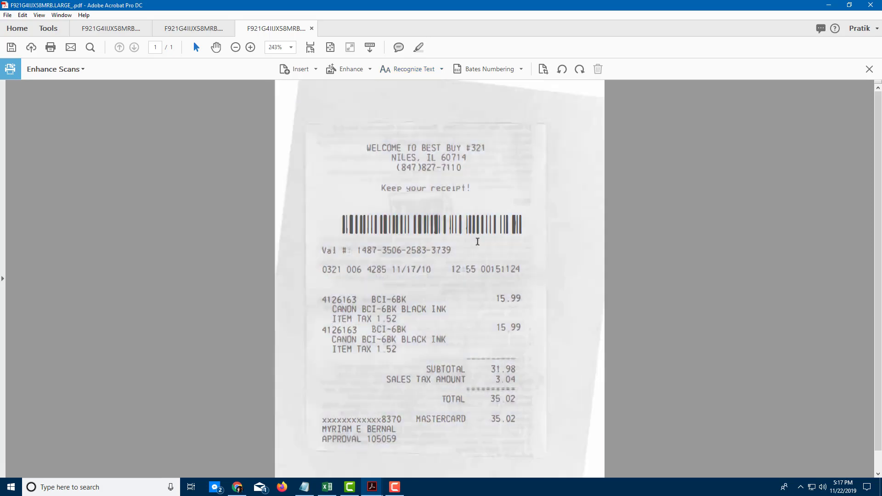
scroll(444, 248, down, 1)
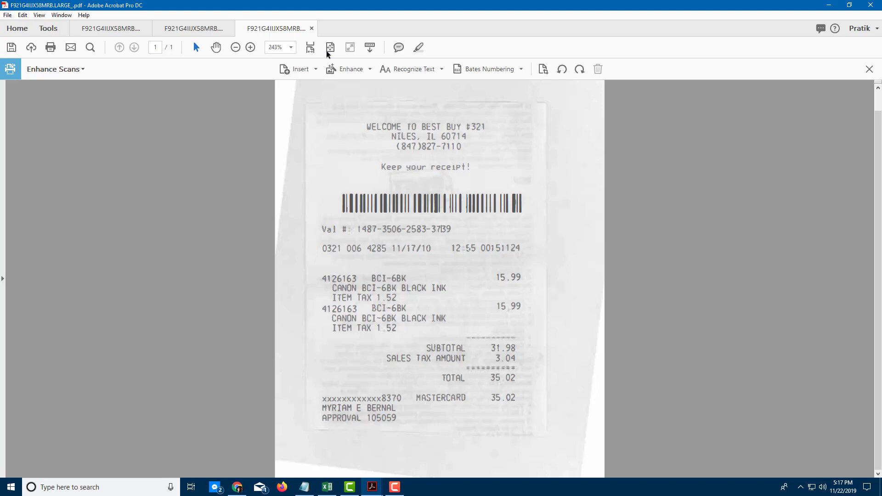
click(250, 47)
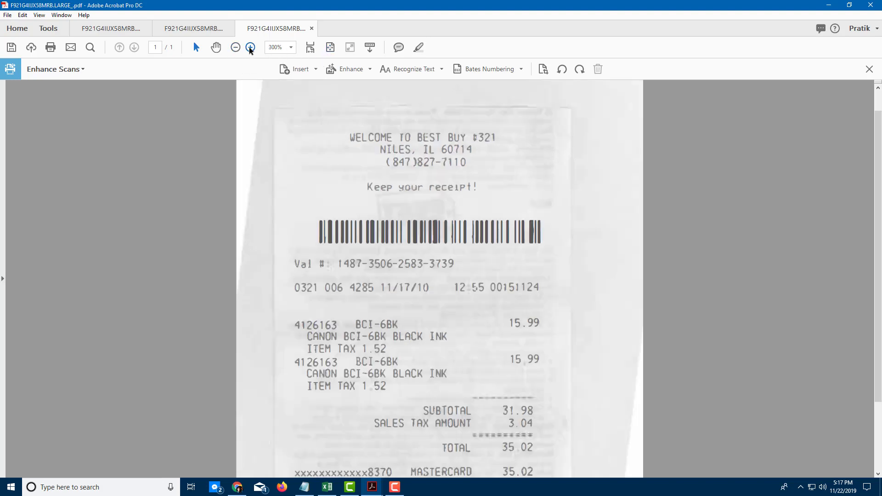
scroll(370, 228, down, 12)
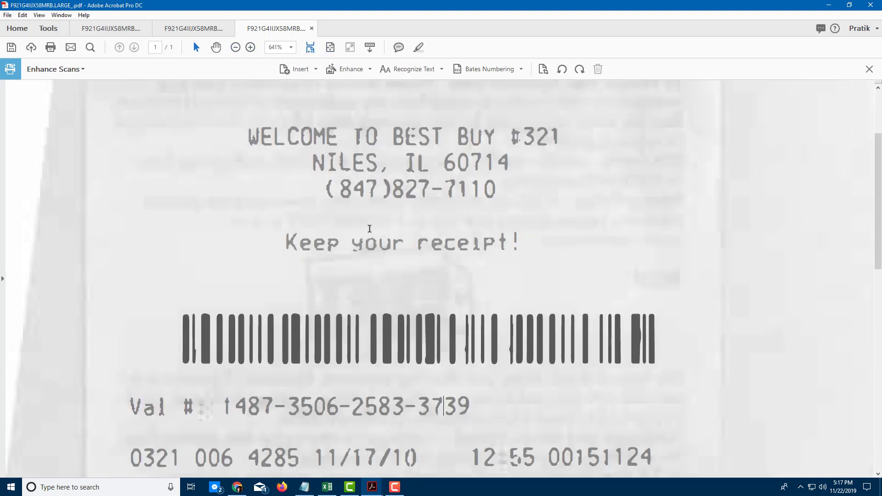
scroll(366, 311, down, 6)
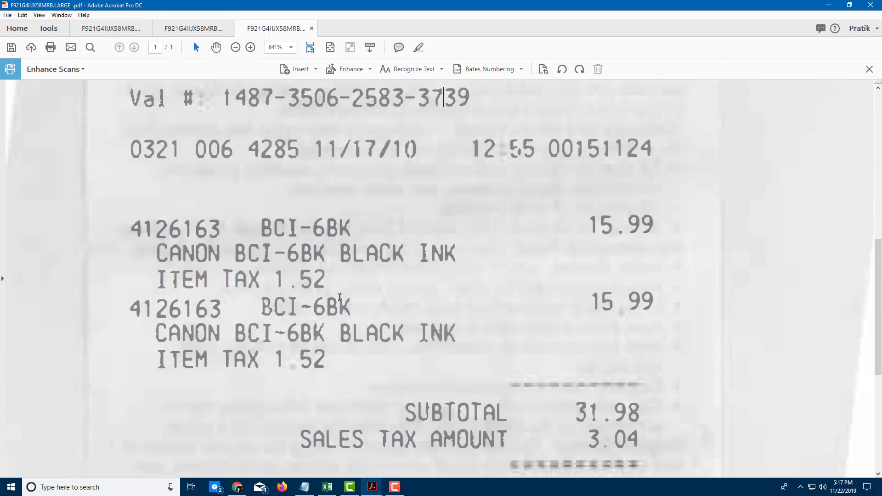
click(251, 47)
click(250, 48)
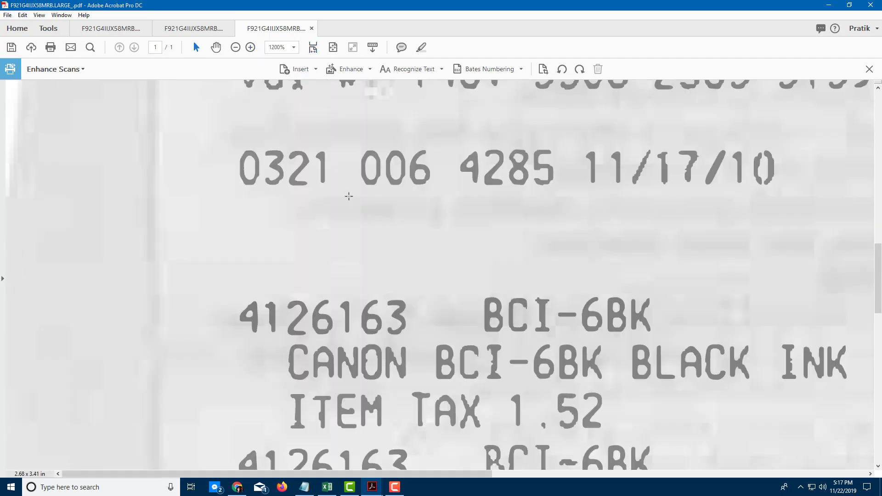
scroll(394, 234, down, 11)
scroll(452, 238, up, 5)
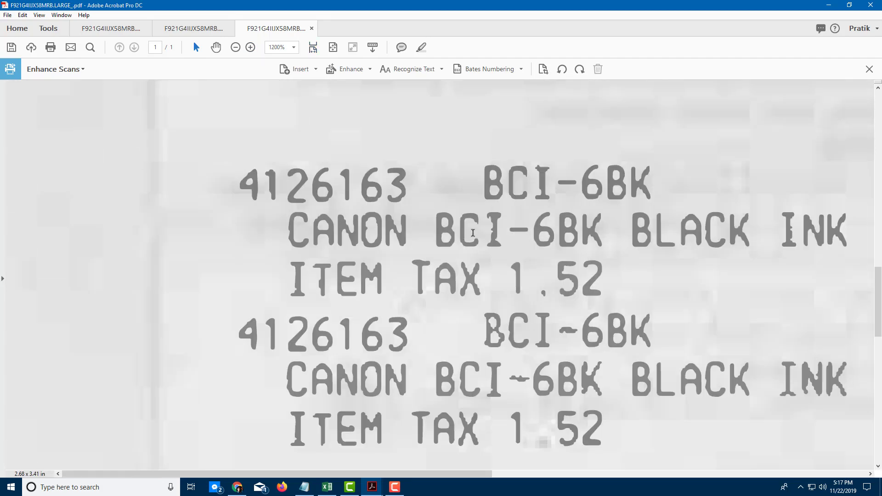
click(100, 30)
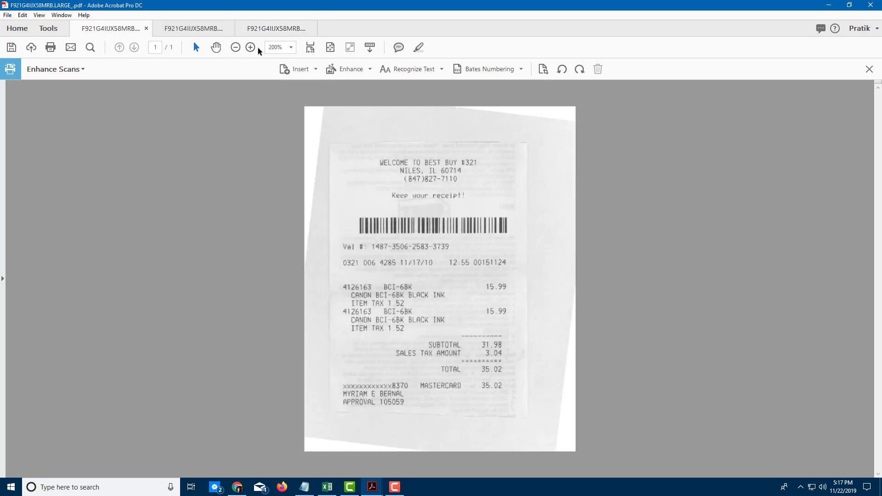
click(251, 47)
click(251, 47)
click(250, 47)
click(250, 47)
click(251, 48)
scroll(334, 213, down, 6)
drag(551, 172, 348, 121)
click(272, 28)
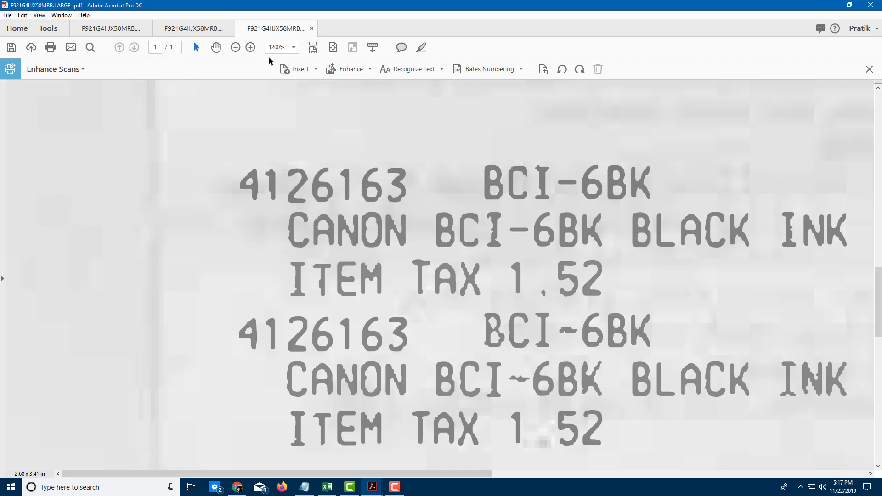
scroll(321, 175, up, 1)
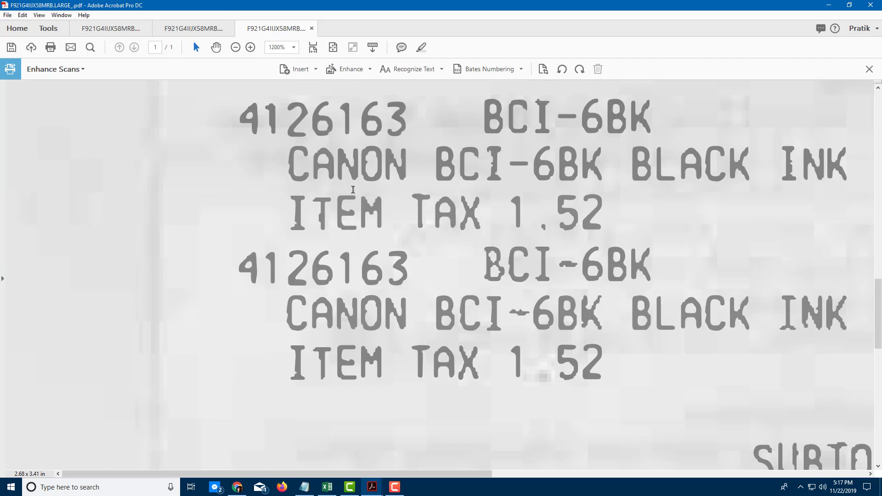
click(235, 48)
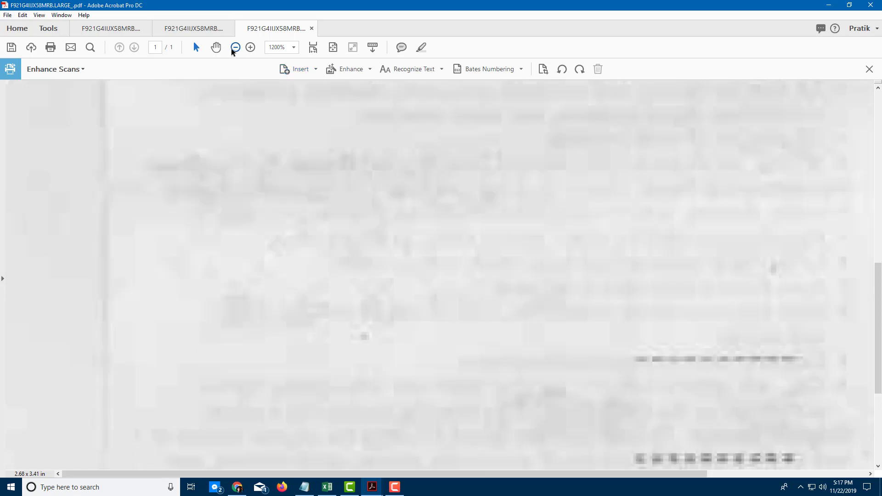
click(236, 47)
scroll(323, 227, down, 3)
scroll(322, 227, down, 2)
scroll(323, 226, up, 10)
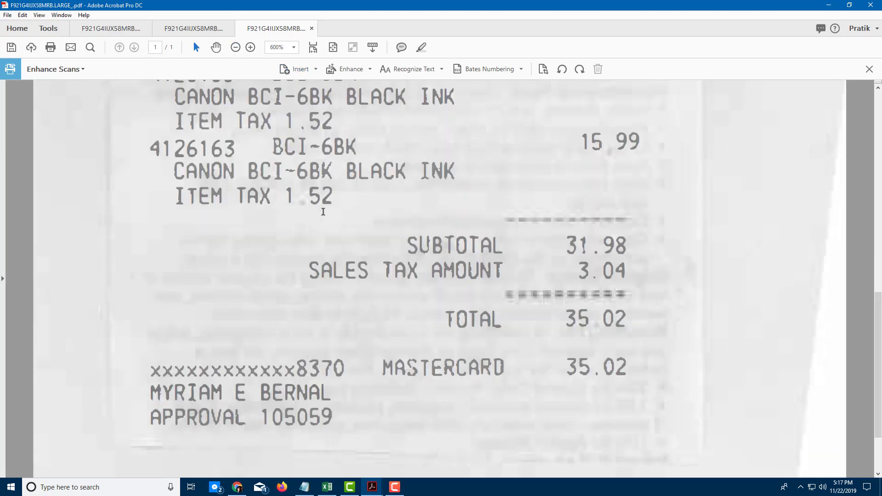
scroll(326, 226, up, 4)
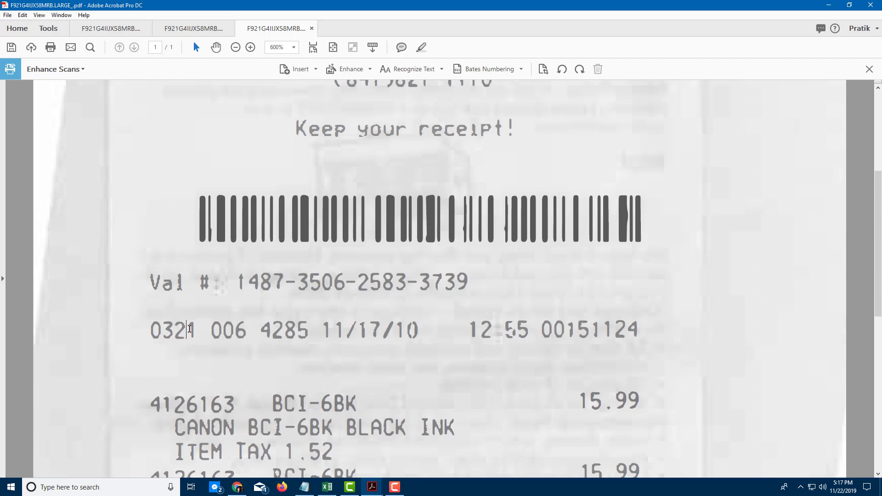
- Switch to text editing and change 006 to 007 in the 0321 line
right_click(189, 330)
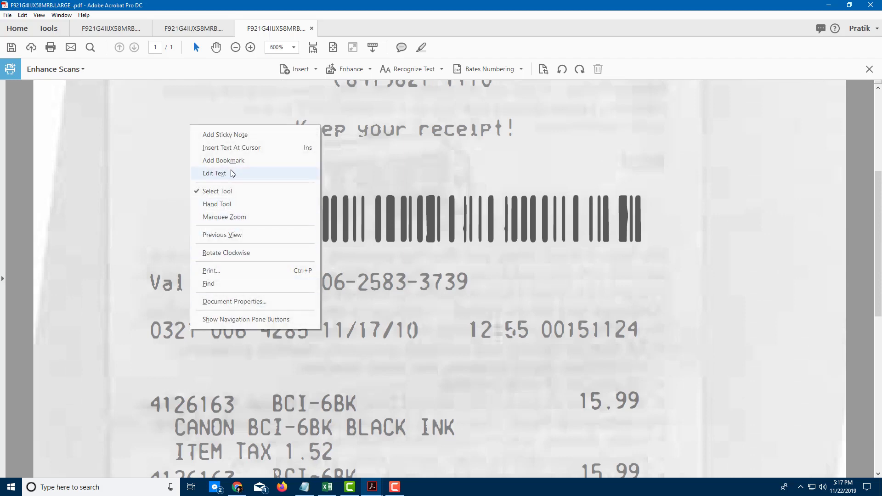
click(231, 173)
click(206, 329)
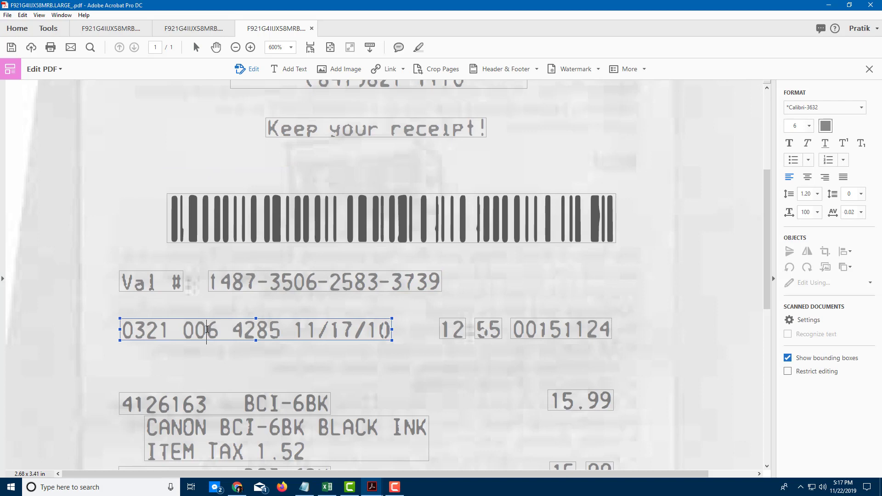
click(218, 331)
key(BackSpace)
text(7)
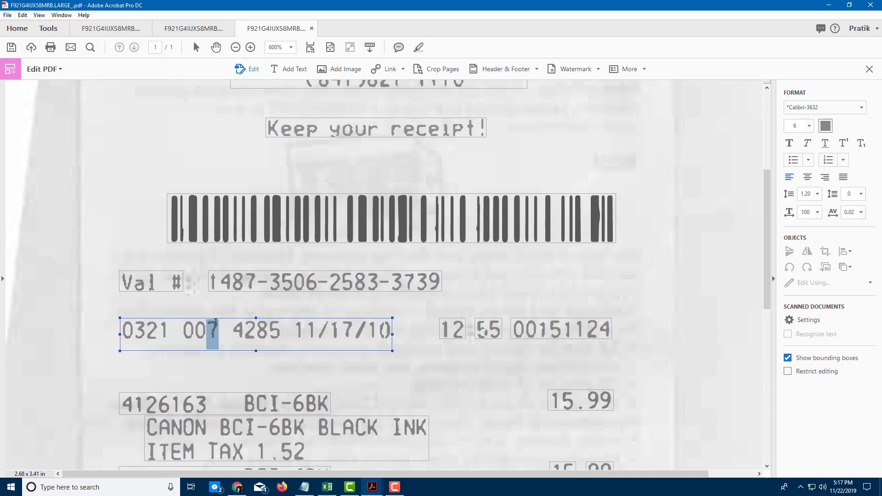
click(267, 330)
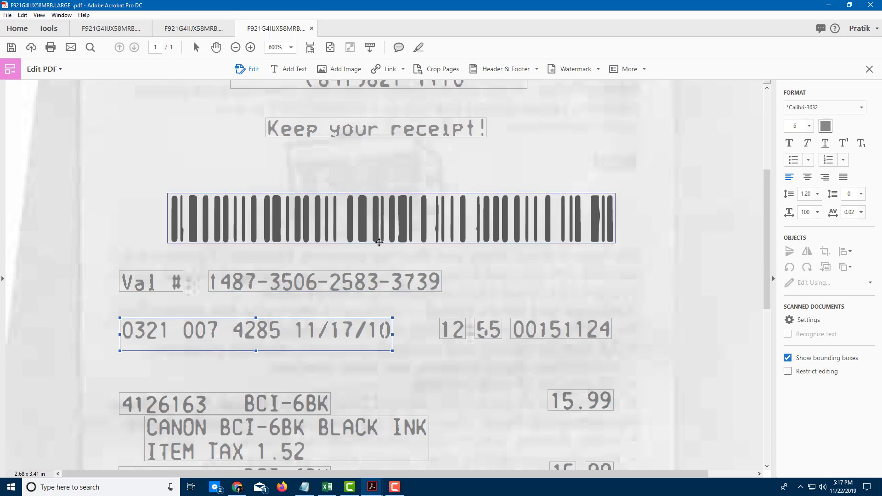
scroll(380, 242, down, 3)
scroll(380, 242, down, 2)
scroll(380, 242, up, 5)
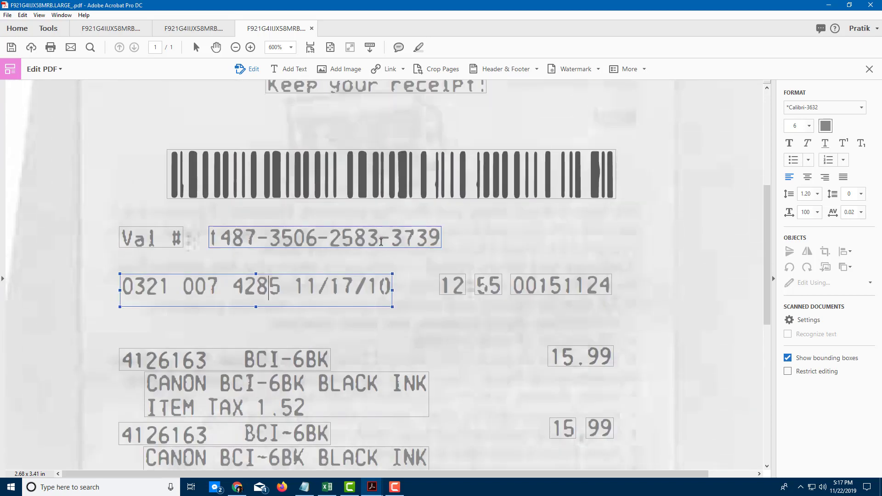
scroll(382, 242, down, 3)
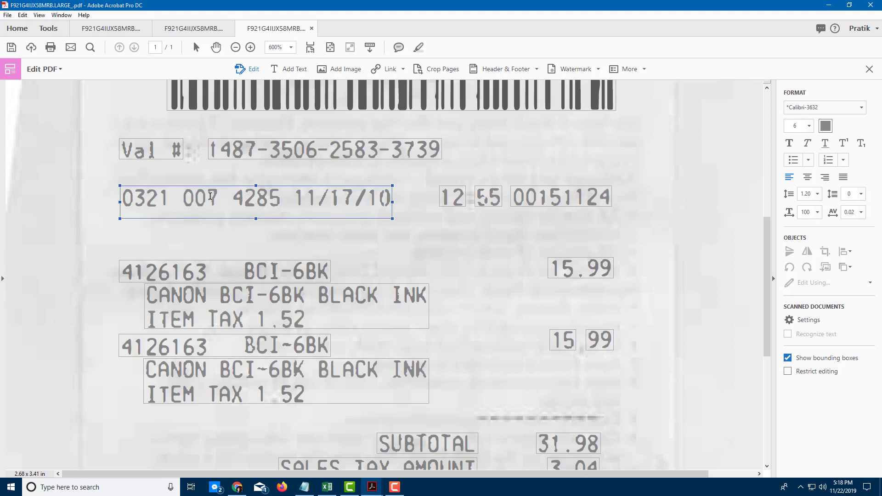
click(350, 191)
drag(351, 192, 341, 192)
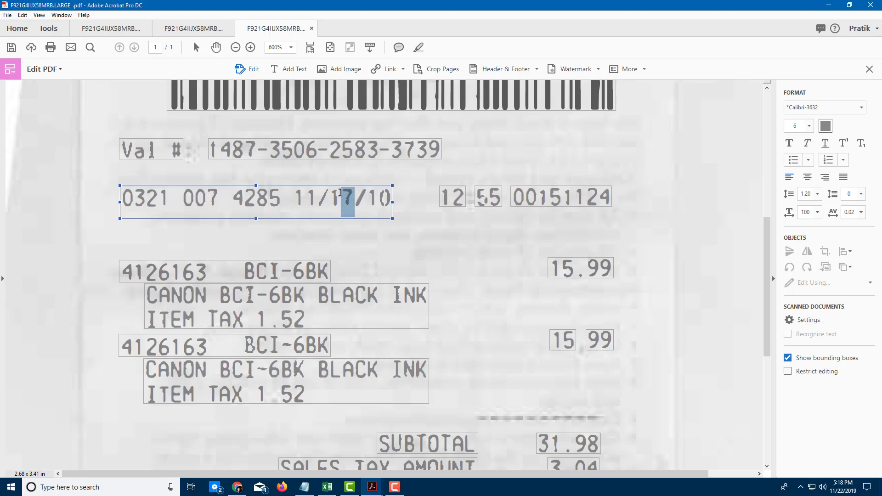
drag(231, 193, 219, 193)
click(282, 202)
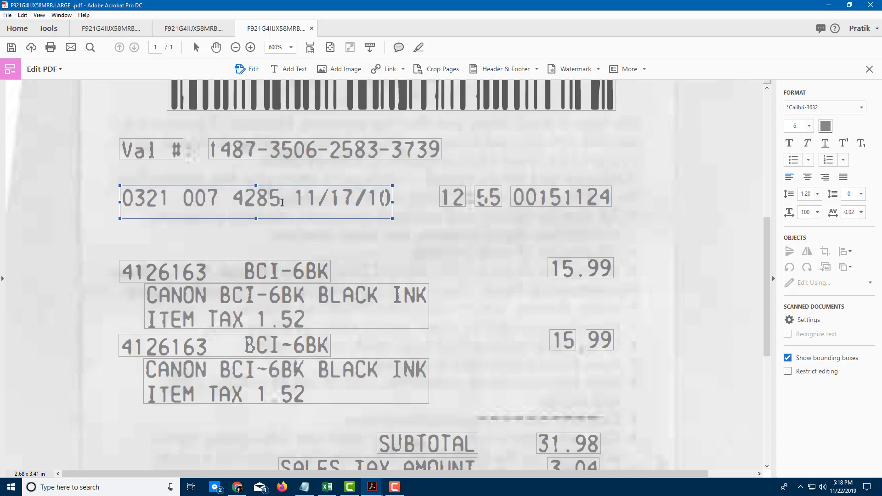
text(8)
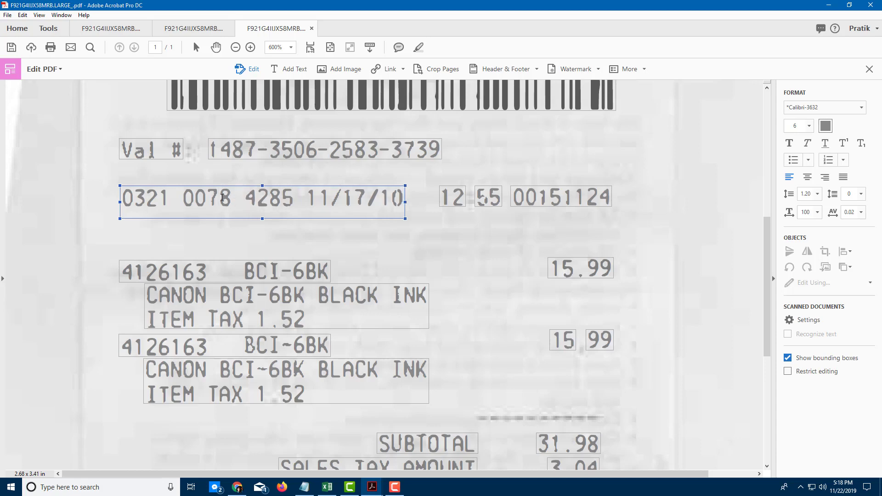
text(4)
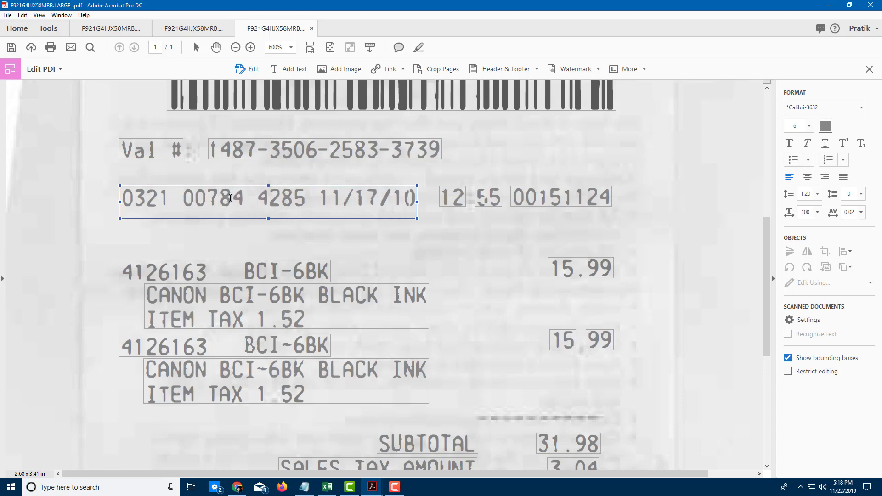
scroll(282, 202, up, 3)
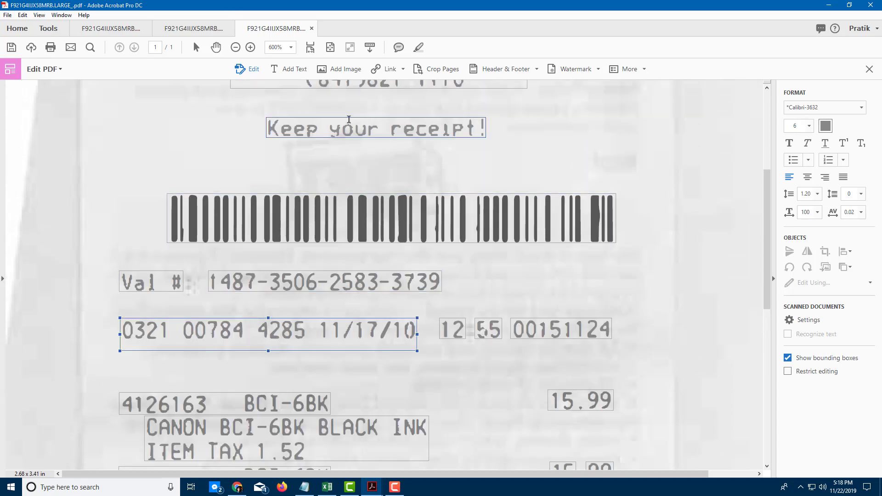
drag(390, 130, 468, 132)
text(p)
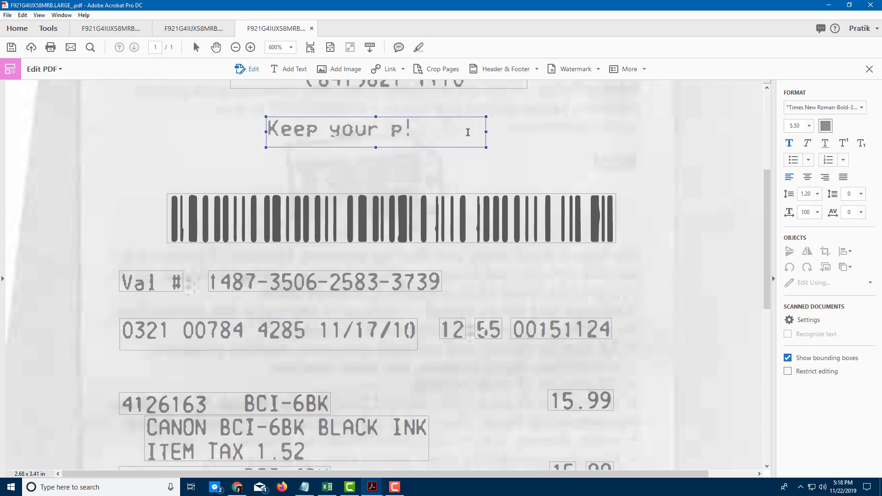
text(roof)
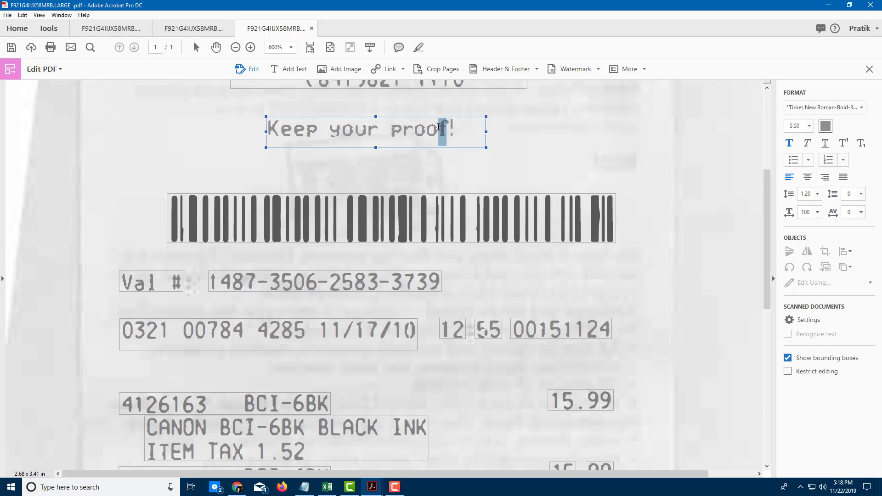
scroll(436, 211, down, 3)
scroll(436, 211, up, 3)
click(446, 151)
scroll(441, 186, down, 3)
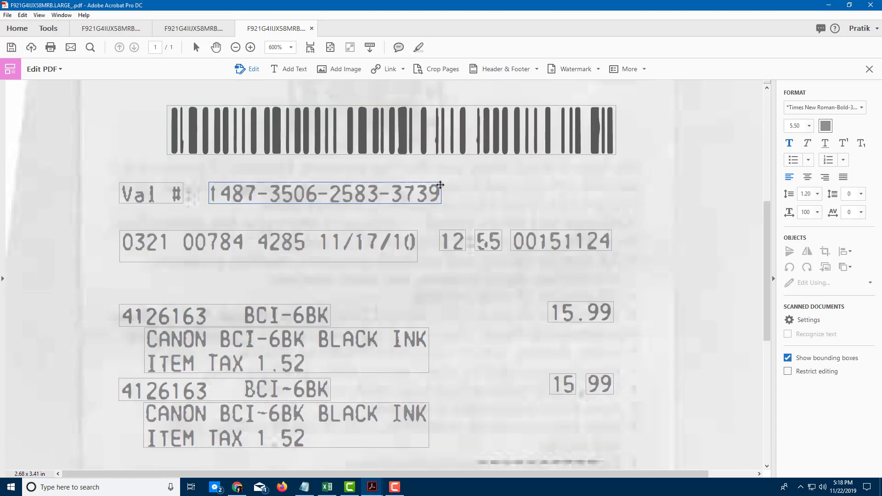
scroll(441, 188, up, 1)
scroll(417, 110, up, 5)
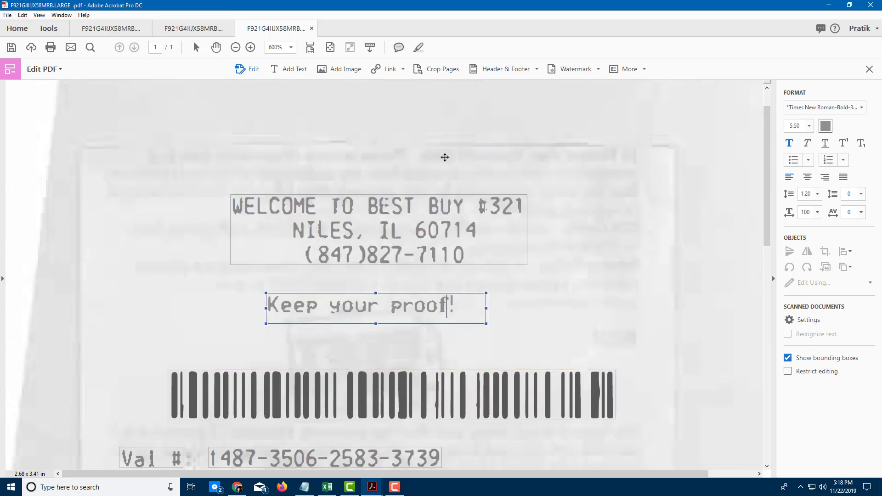
scroll(445, 160, down, 2)
key(Delete)
key(BackSpace)
key(BackSpace)
key(BackSpace)
key(BackSpace)
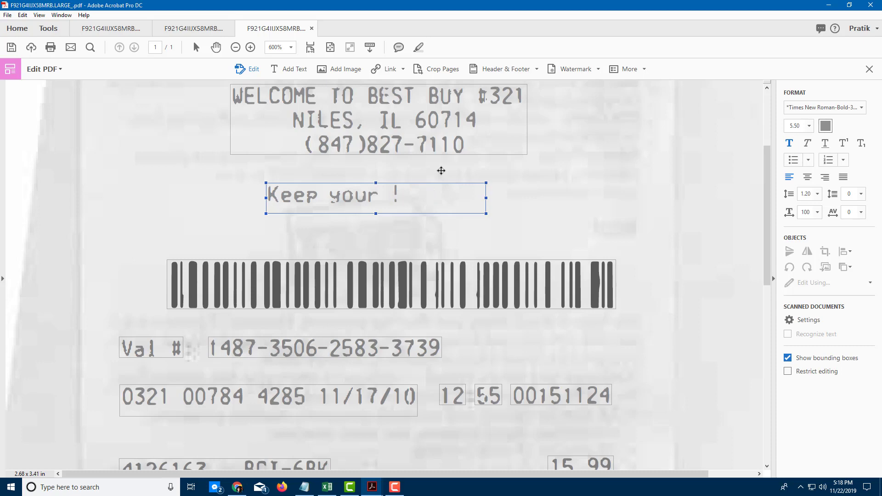
text(bill)
key(BackSpace)
key(BackSpace)
key(BackSpace)
key(BackSpace)
text(receipt)
scroll(459, 195, down, 3)
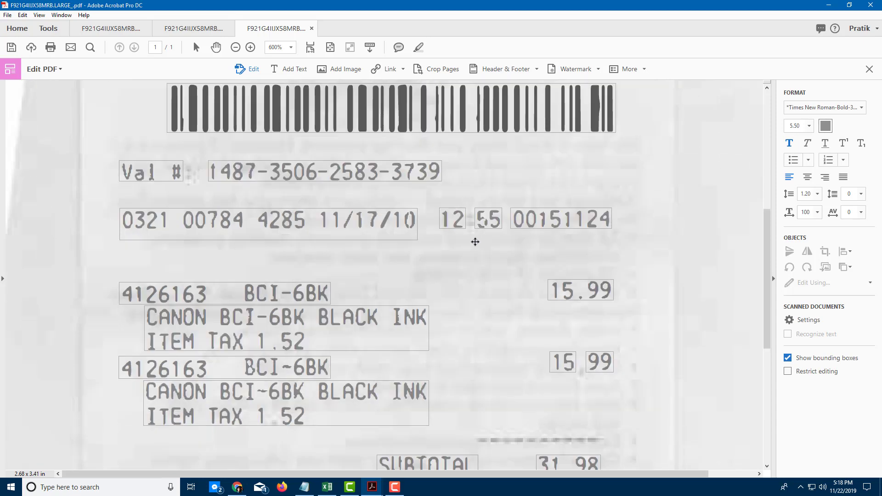
scroll(475, 242, down, 3)
- Change BLACK to BLK on the second ink item and its item tax to 1.52456
drag(379, 216, 326, 217)
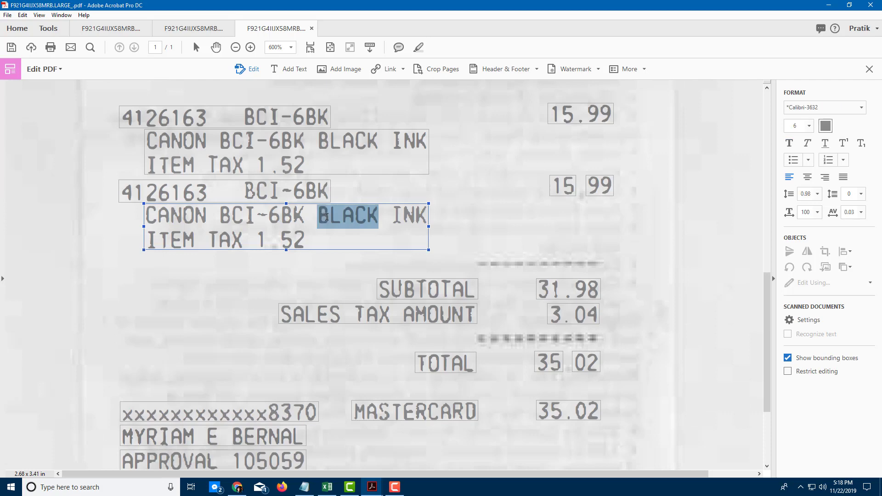
text(BL)
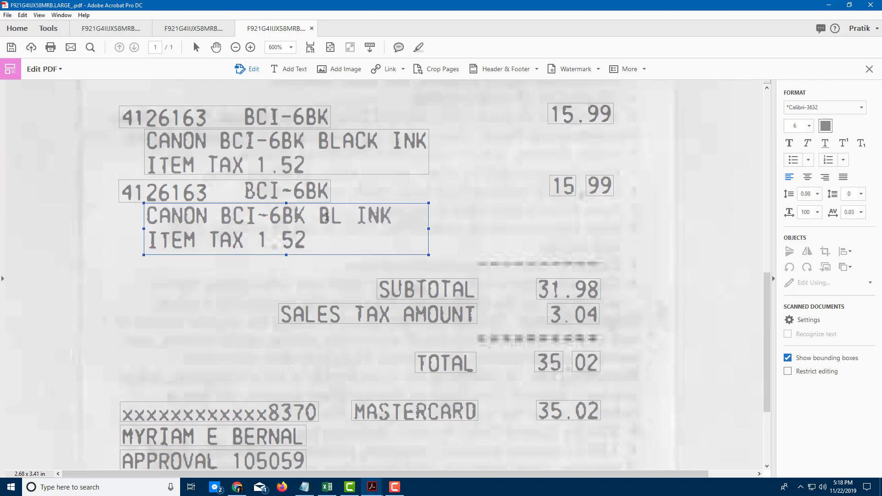
text(K)
scroll(324, 216, down, 3)
scroll(322, 230, up, 3)
click(305, 244)
text(456)
scroll(327, 275, up, 3)
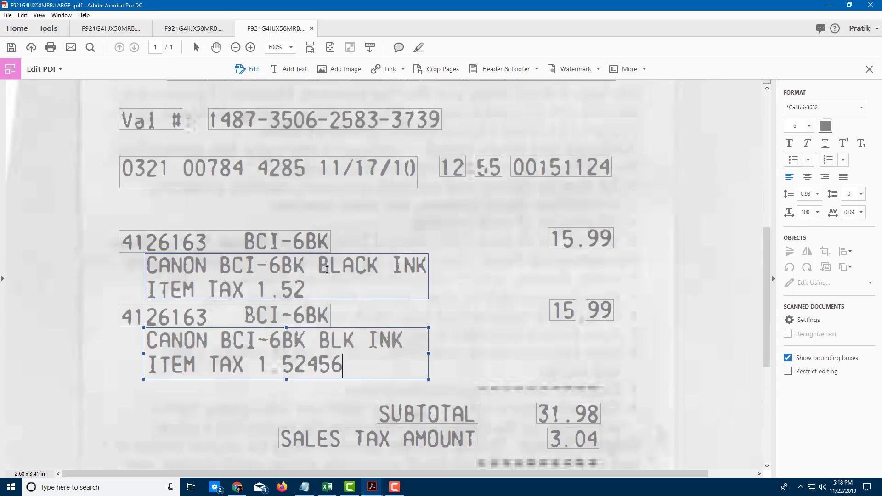
- Make the second receipt copy's scanned text editable with Edit Text
click(193, 29)
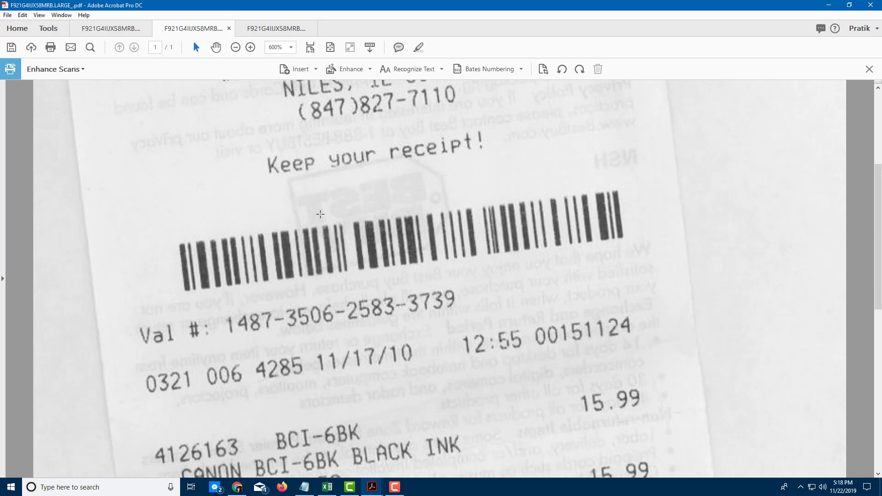
right_click(281, 369)
click(324, 212)
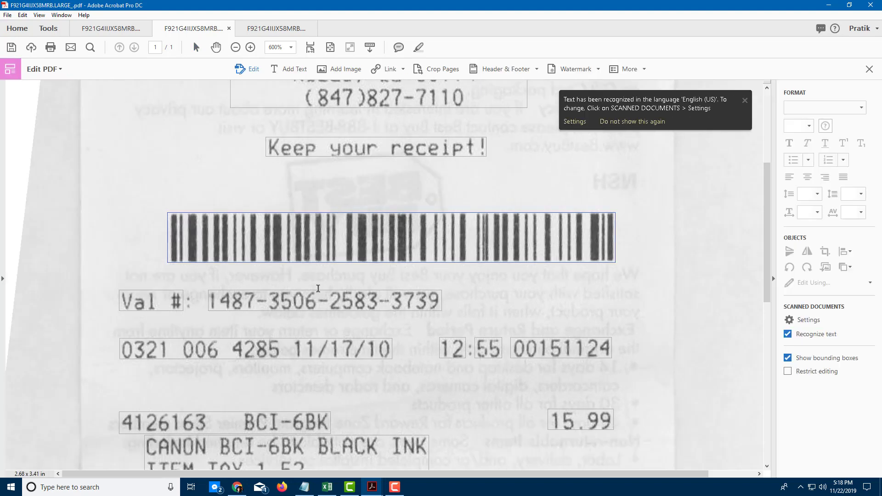
click(263, 29)
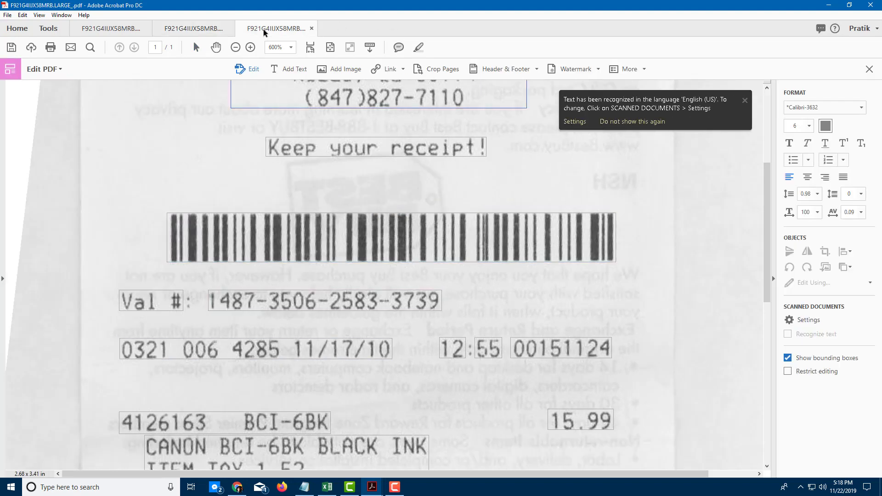
click(194, 30)
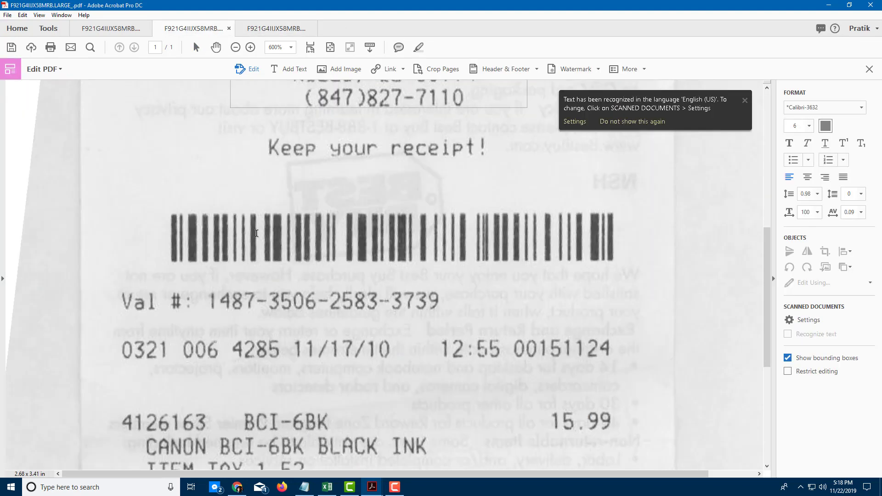
click(268, 350)
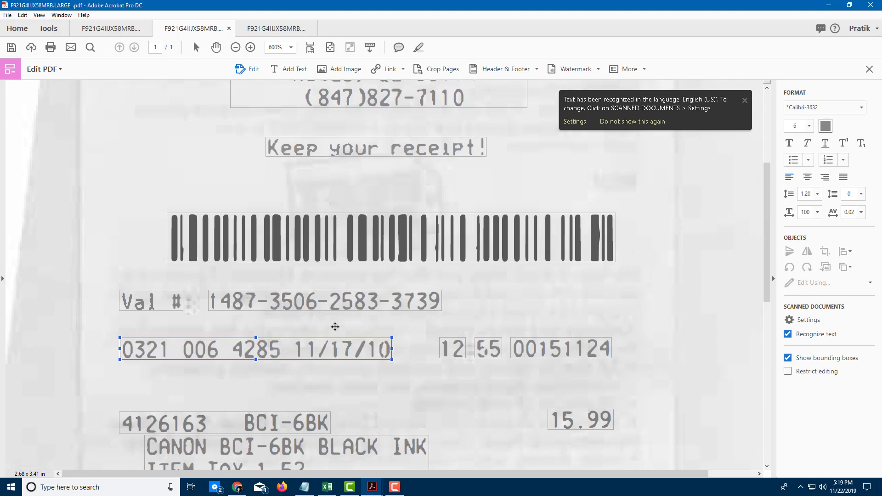
text(88)
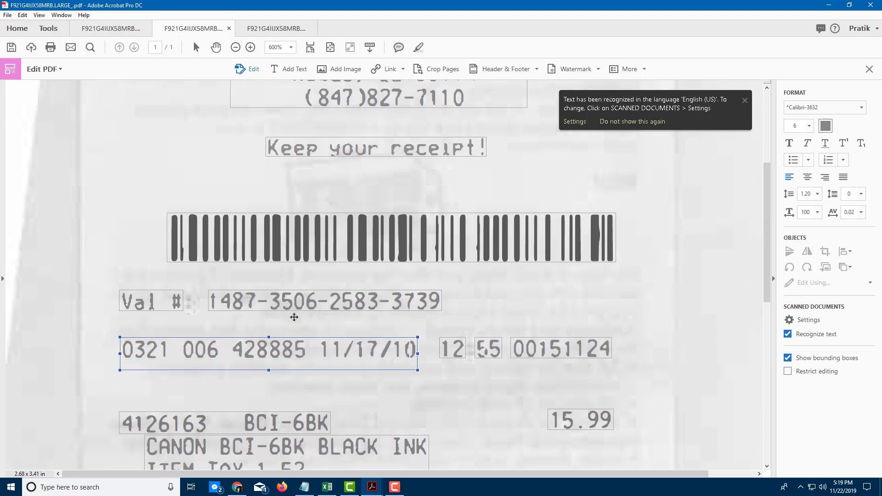
click(271, 28)
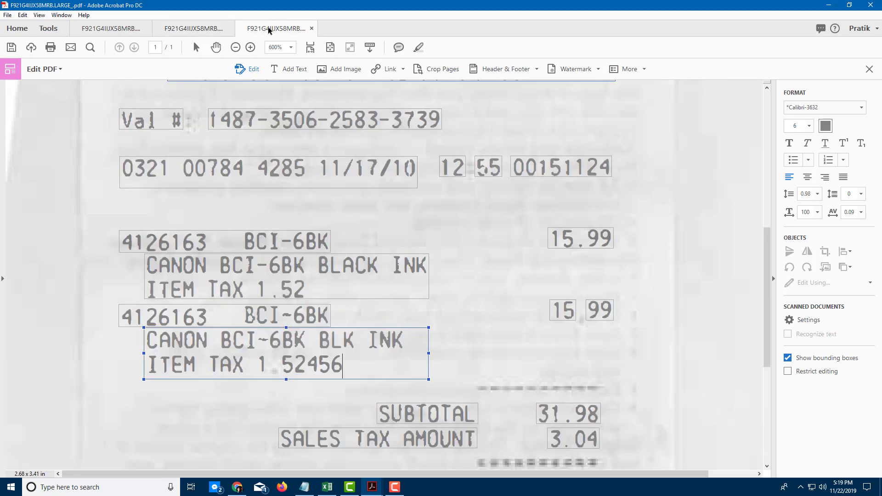
click(207, 28)
scroll(339, 229, down, 5)
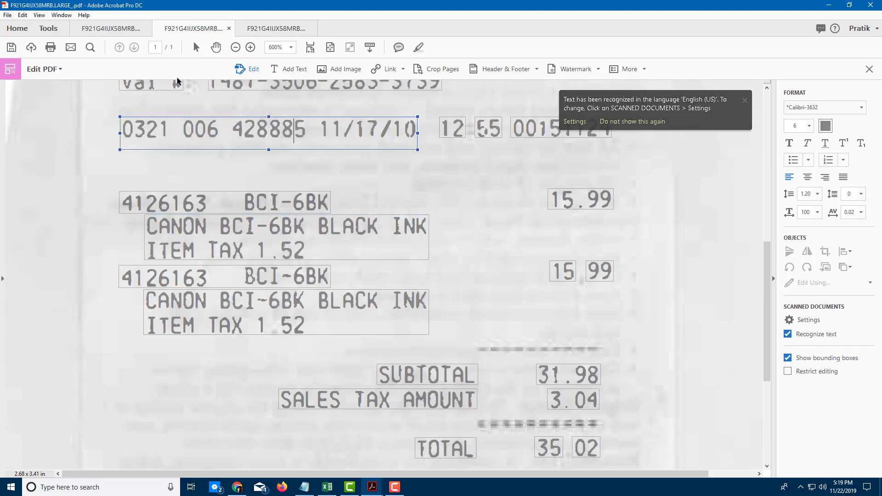
click(130, 29)
scroll(420, 271, down, 3)
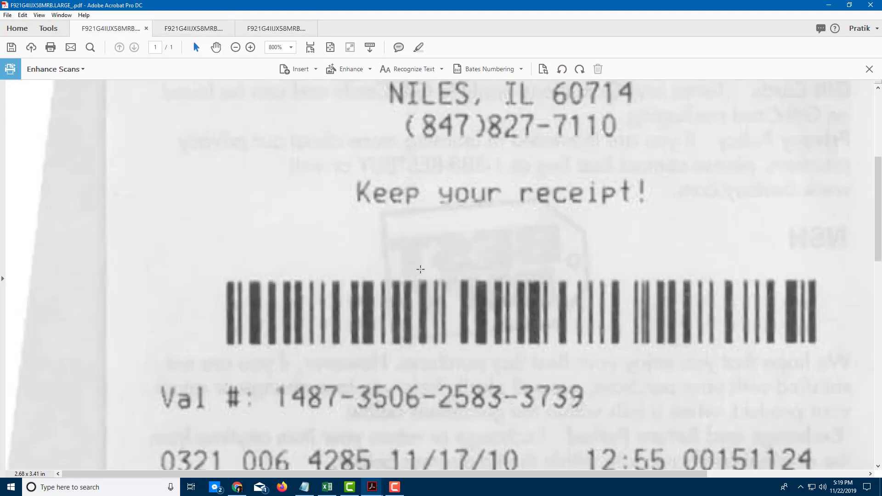
- Make the first copy's text editable and change 'Keep your receipt!' to 'Keeep your receipt!'
right_click(398, 193)
click(454, 243)
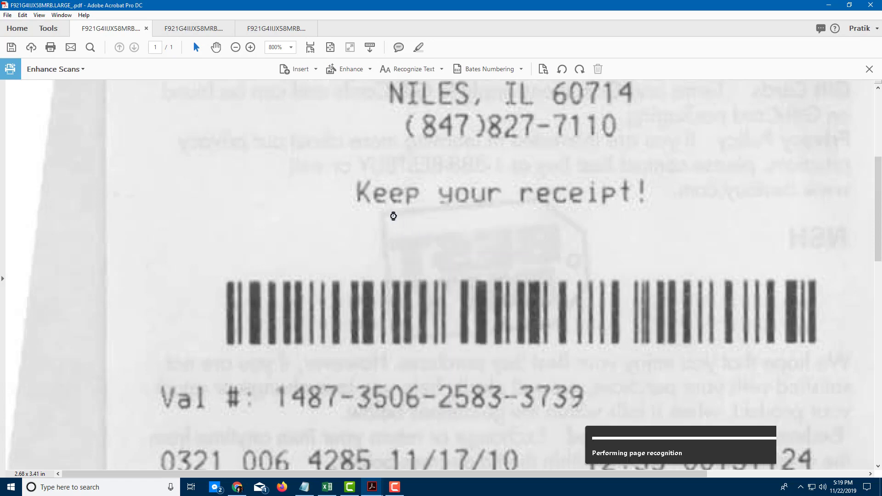
click(390, 193)
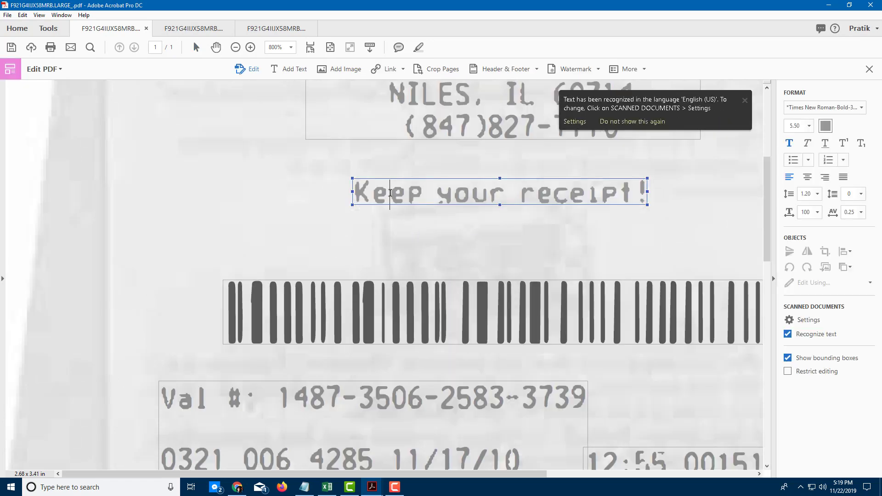
text(e)
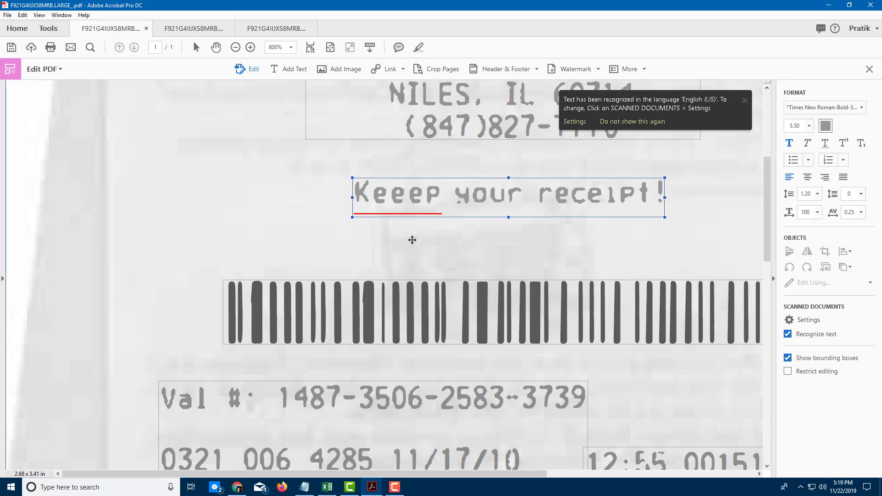
click(178, 28)
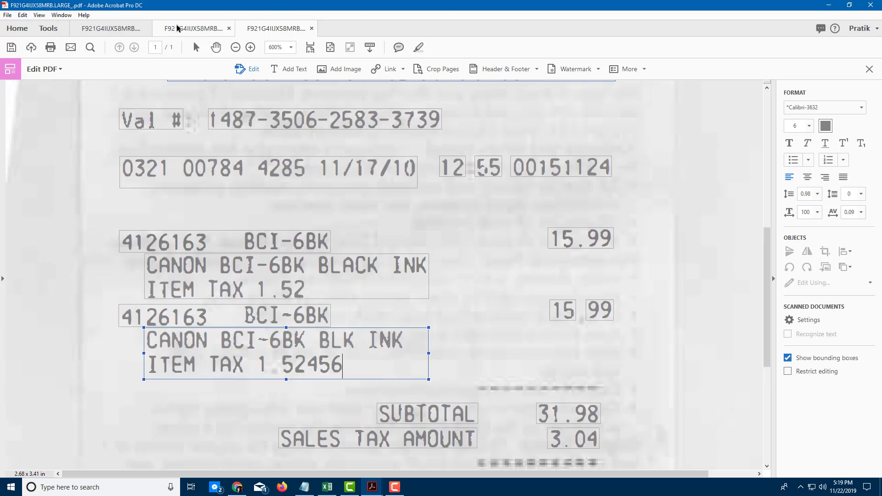
click(117, 31)
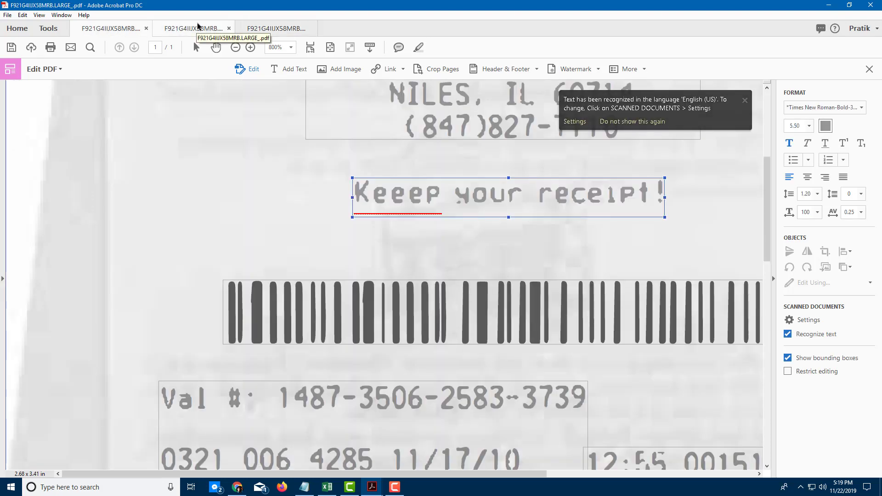